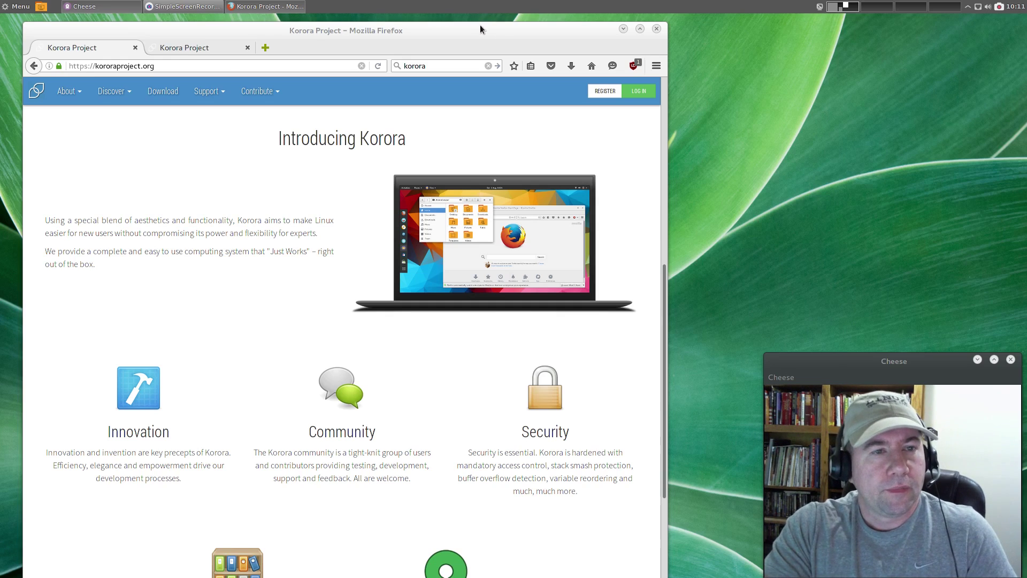
Move the Korora Project Firefox window aside so the desert-ruins desktop shows.
{"action": "mouse_move", "coordinate": [480, 25]}
{"action": "left_mouse_down"}
{"action": "mouse_move", "coordinate": [611, 576]}
{"action": "mouse_move", "coordinate": [525, 217]}
{"action": "mouse_move", "coordinate": [473, 105]}
{"action": "mouse_move", "coordinate": [479, 34]}
{"action": "left_mouse_up"}
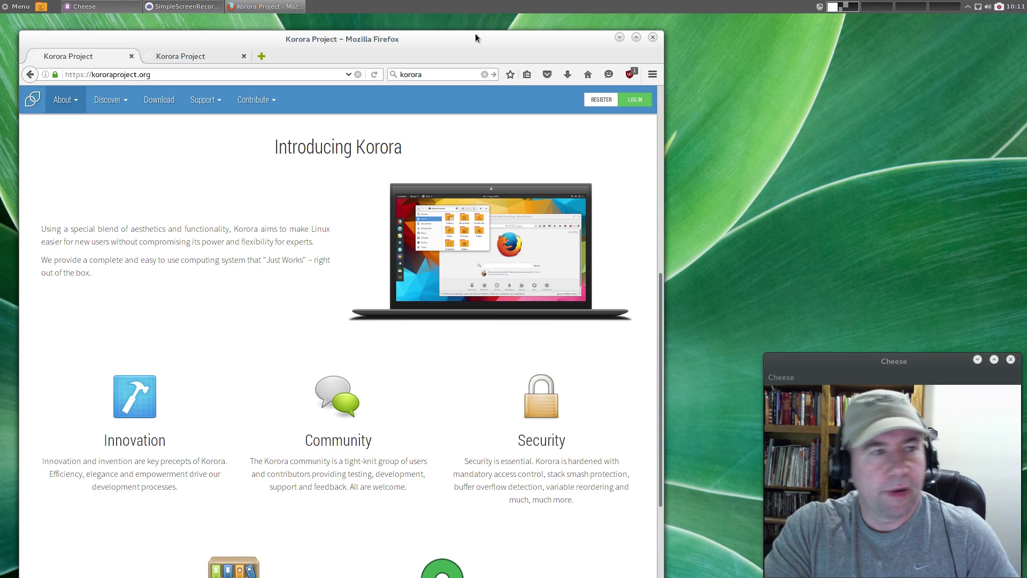
{"action": "left_click", "coordinate": [24, 7]}
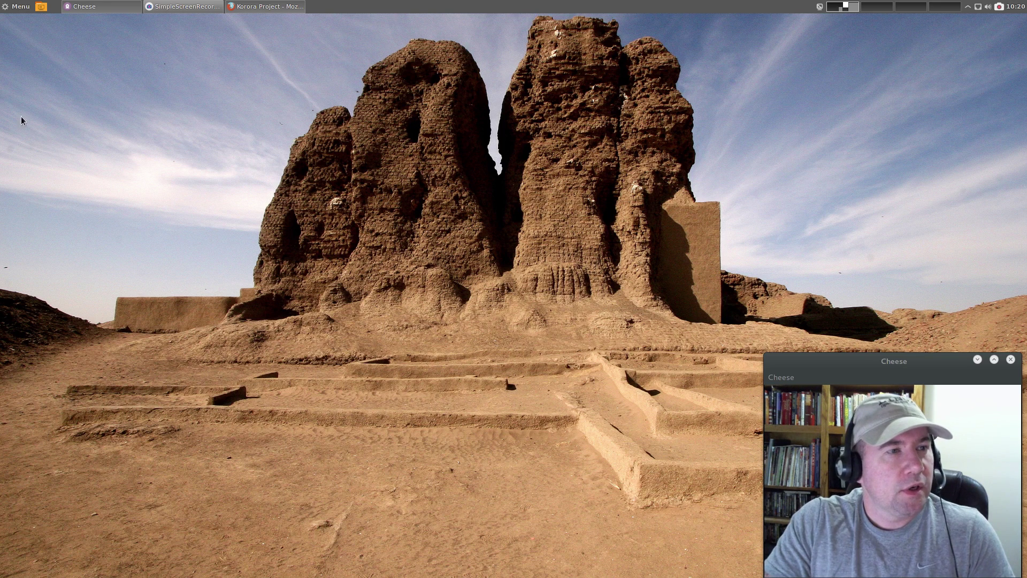
{"action": "left_click", "coordinate": [18, 9]}
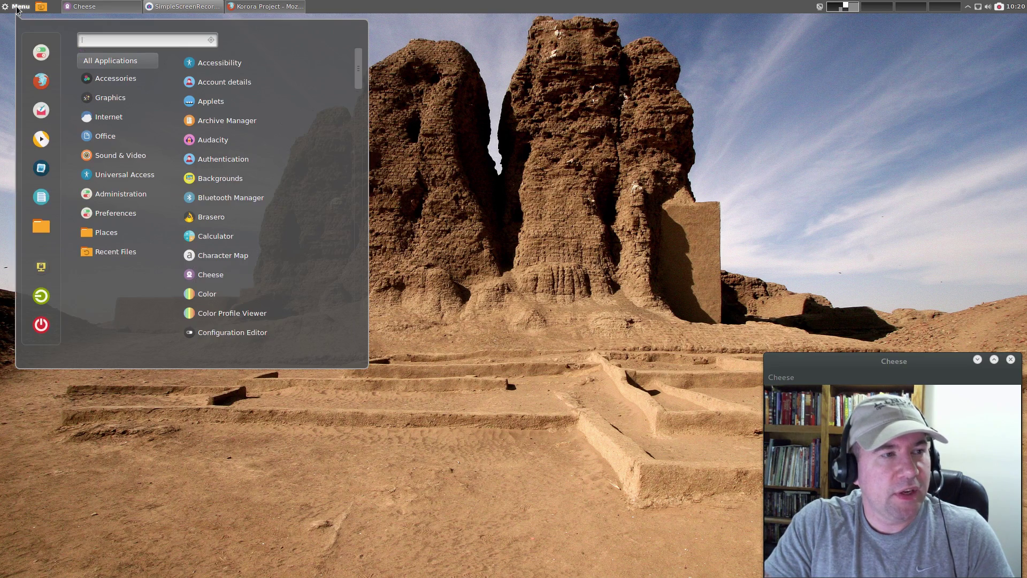
{"action": "left_click", "coordinate": [18, 9]}
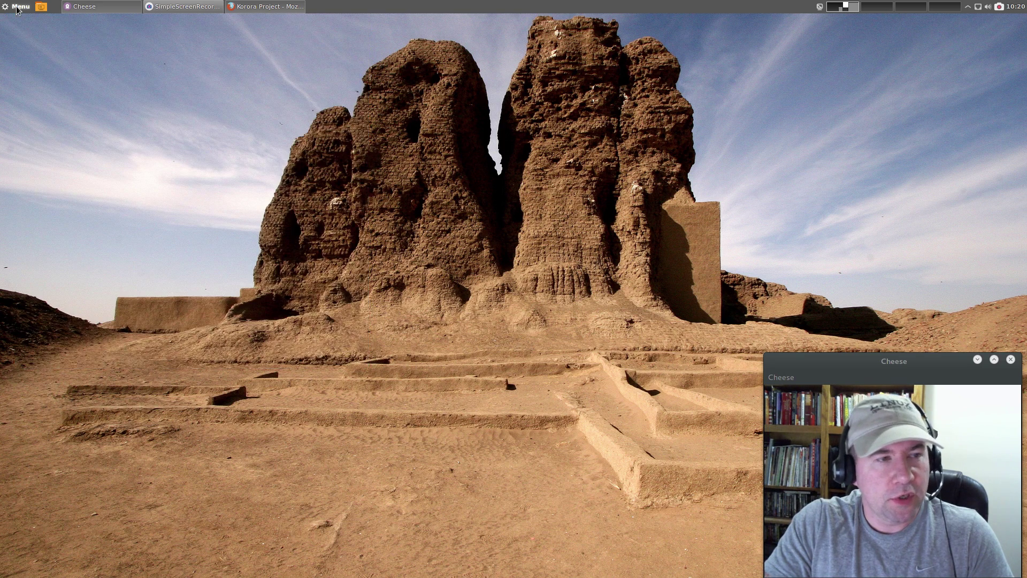
{"action": "left_click", "coordinate": [18, 9]}
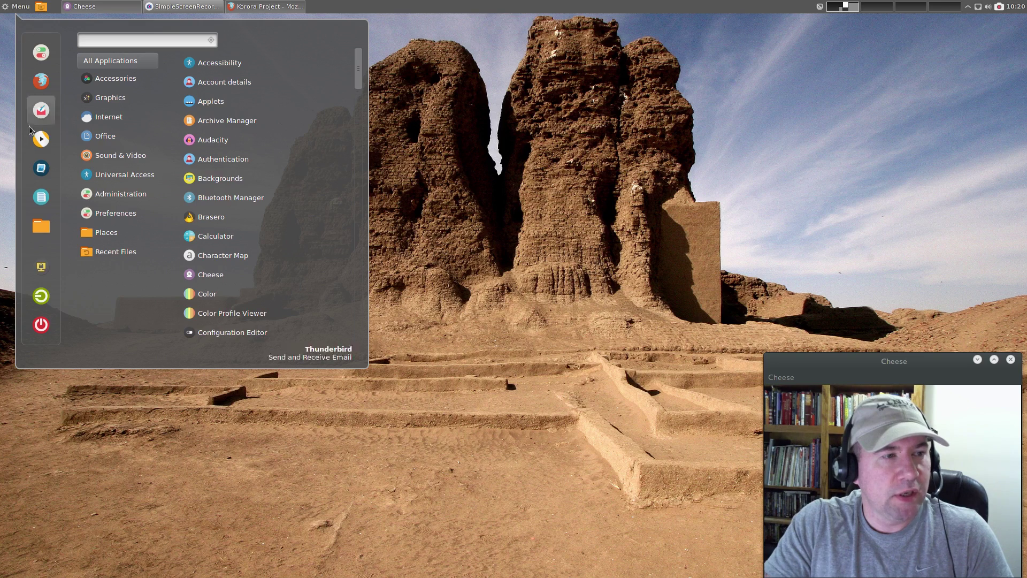
{"action": "left_click", "coordinate": [72, 409]}
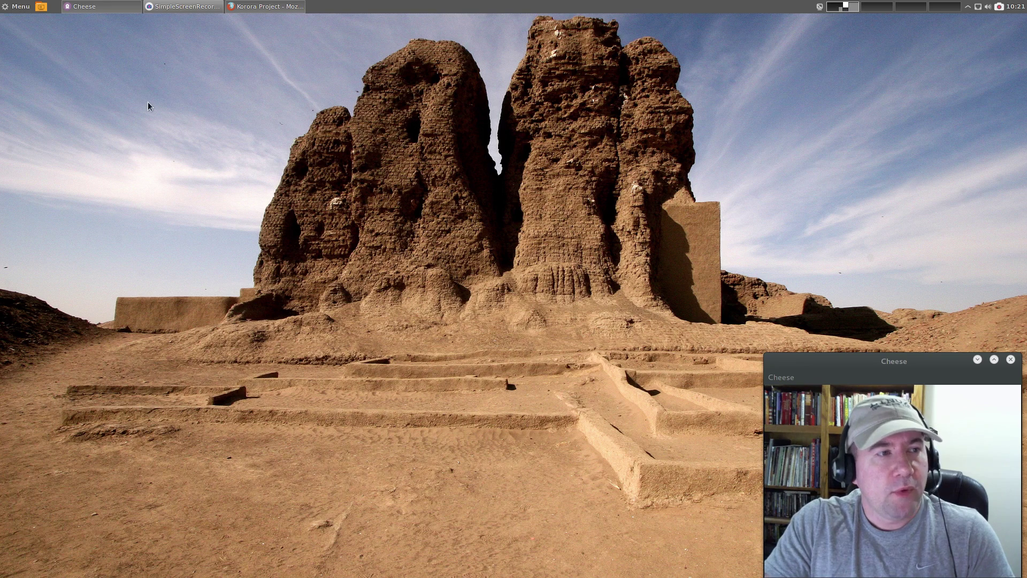
{"action": "left_click", "coordinate": [42, 7]}
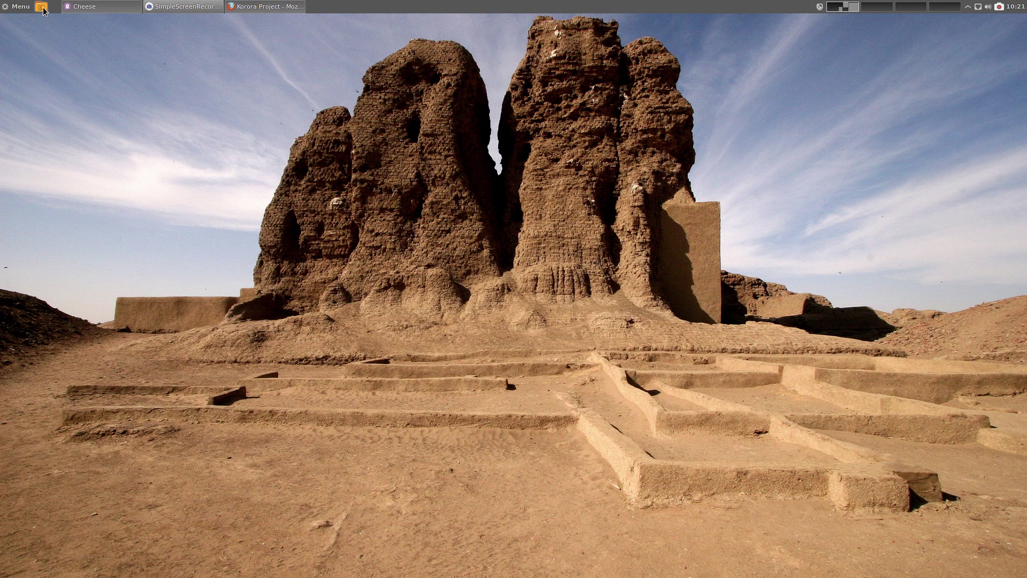
{"action": "left_click", "coordinate": [43, 8]}
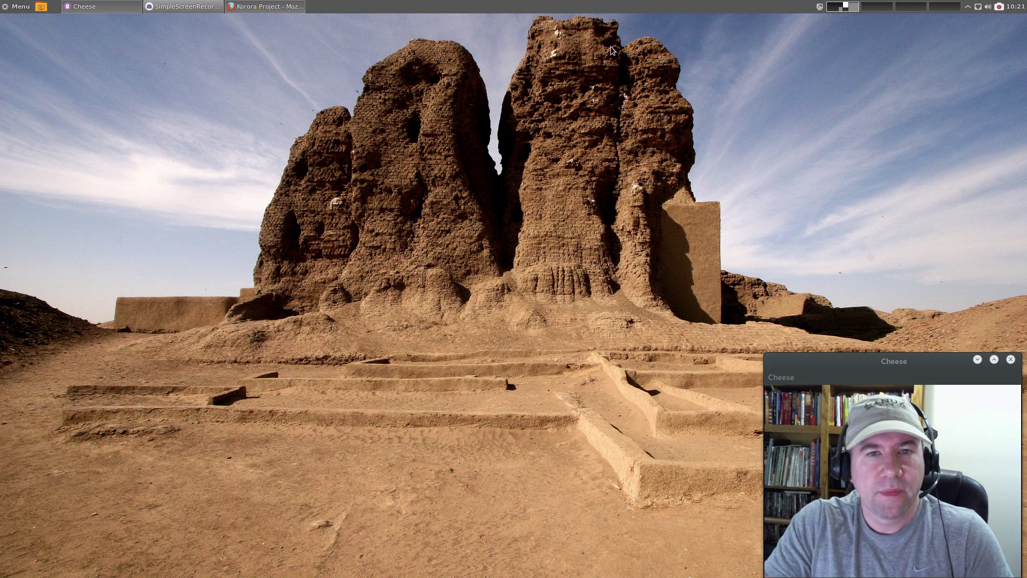
{"action": "left_click", "coordinate": [819, 8]}
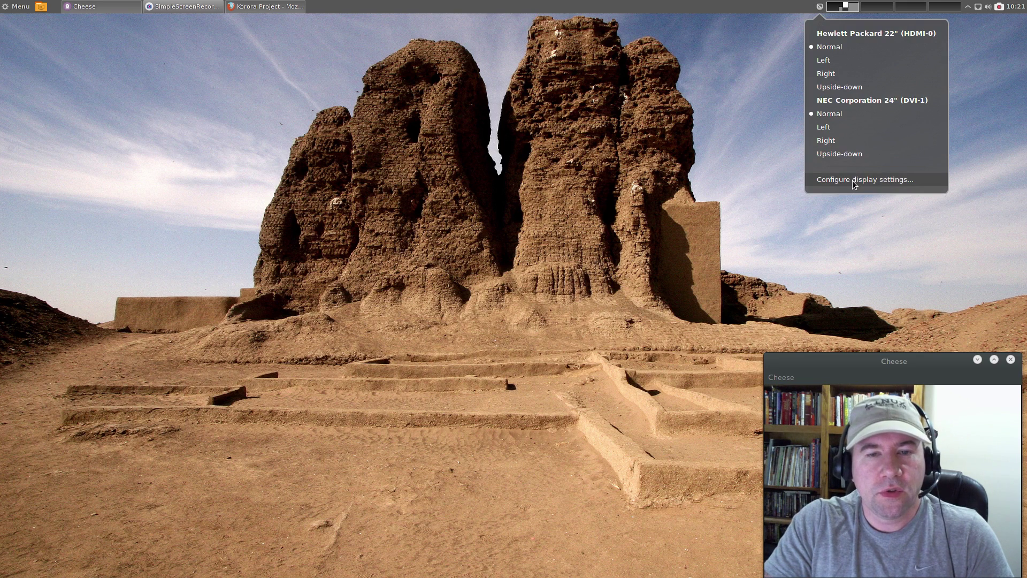
{"action": "left_click", "coordinate": [852, 181]}
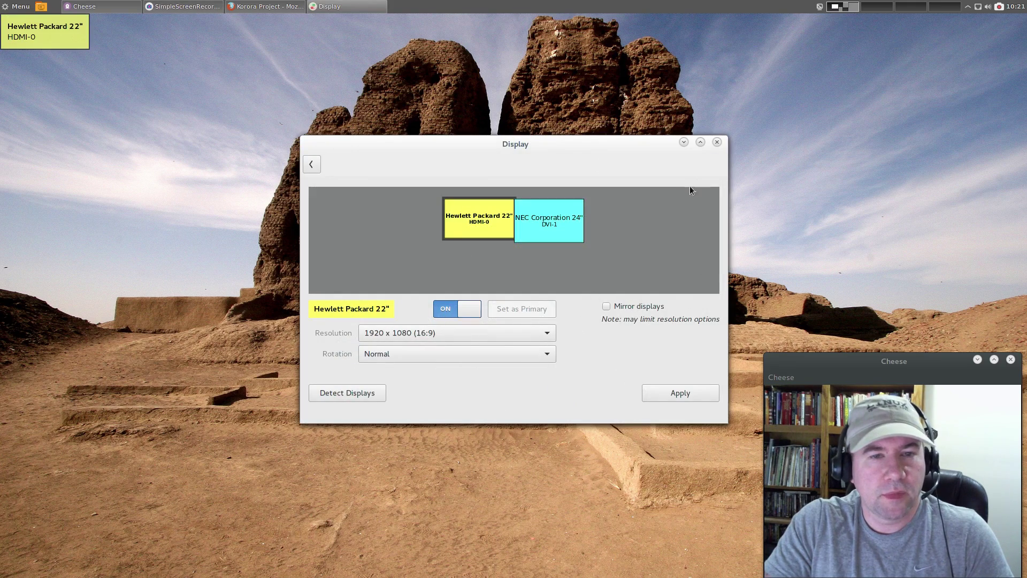
{"action": "left_click", "coordinate": [717, 142]}
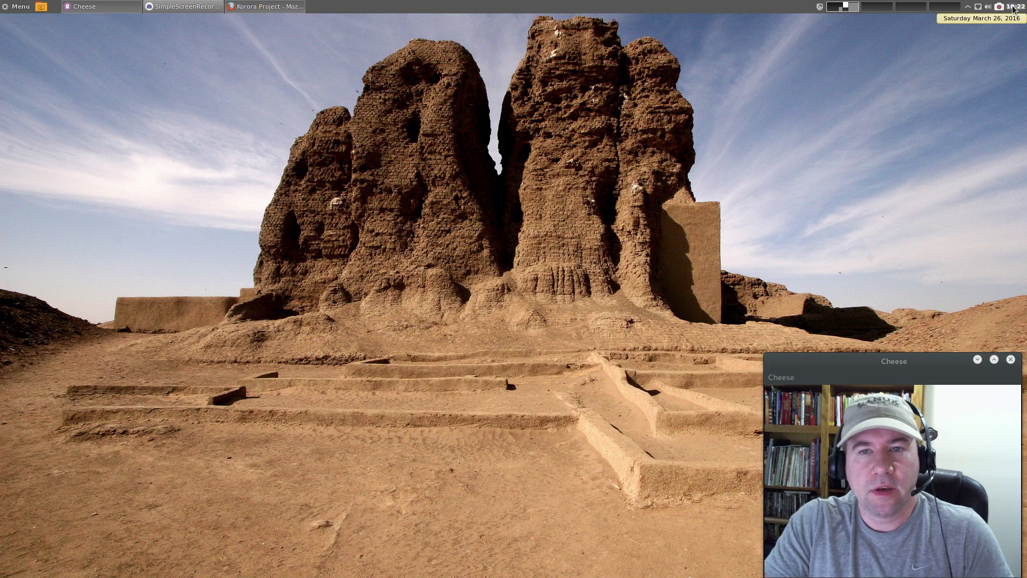
{"action": "left_click", "coordinate": [1013, 7]}
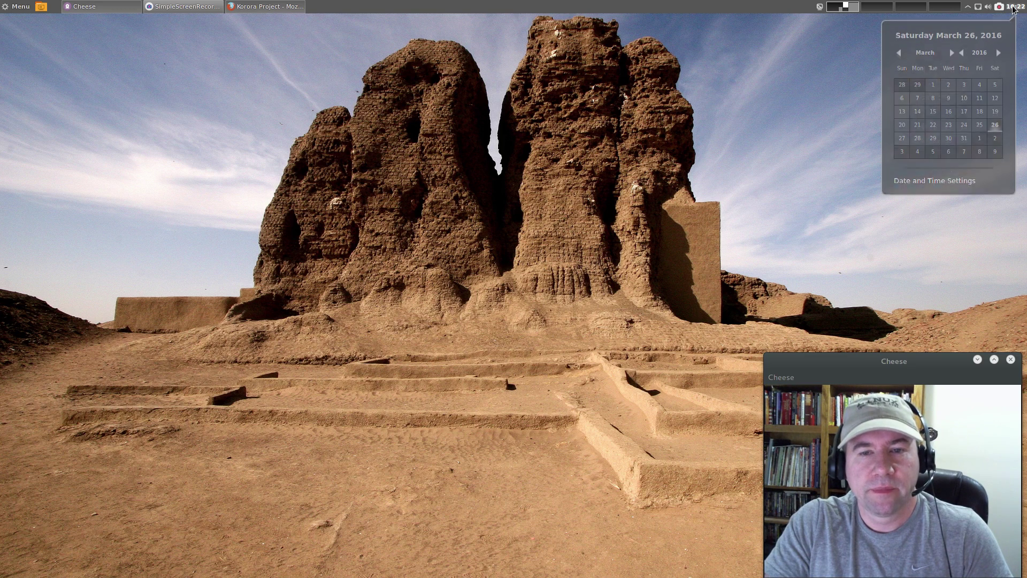
{"action": "left_click", "coordinate": [1013, 7]}
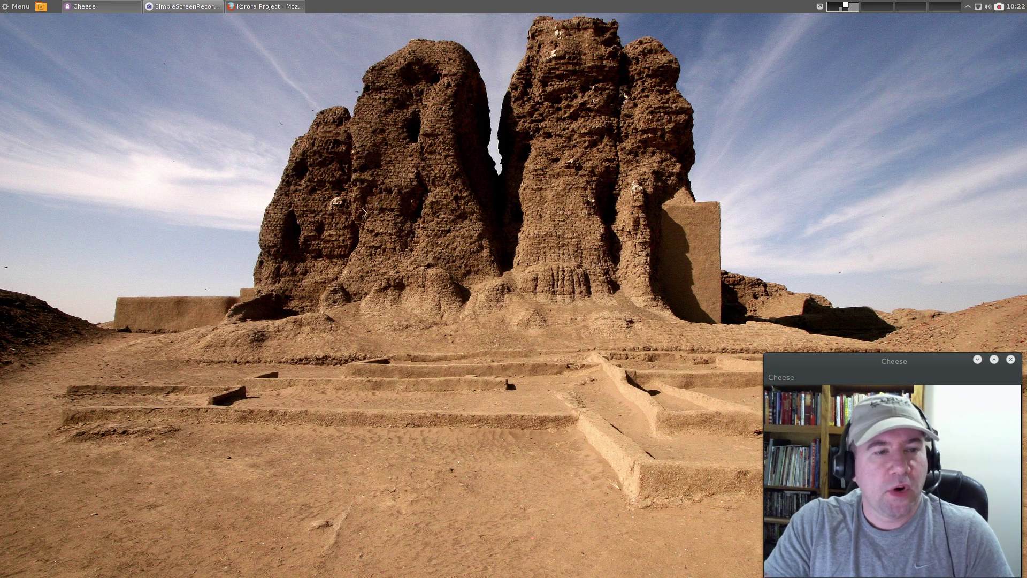
Open the desktop background chooser and browse the Backgrounds and Extras wallpaper collections.
{"action": "right_click", "coordinate": [343, 216]}
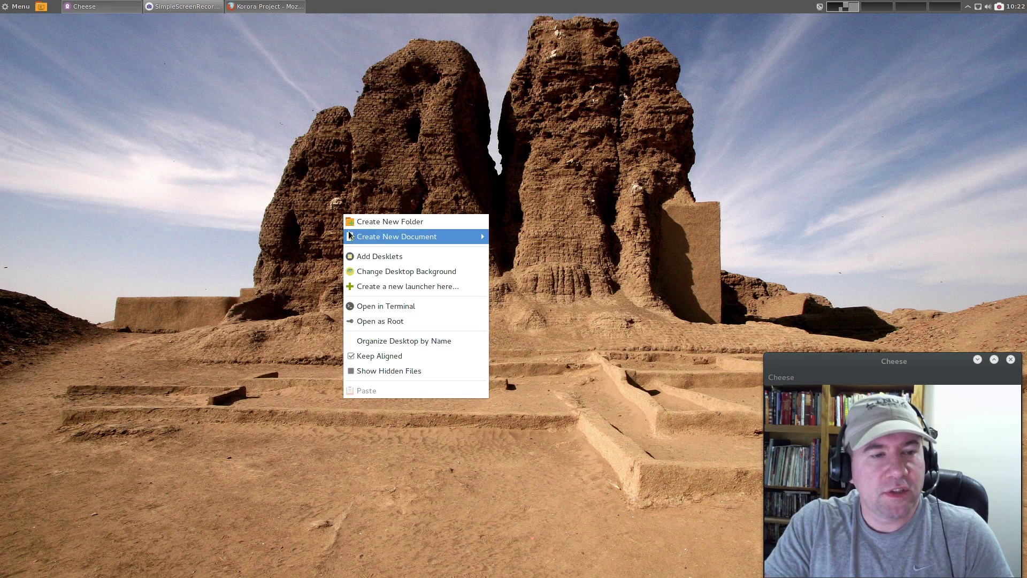
{"action": "left_click", "coordinate": [435, 273]}
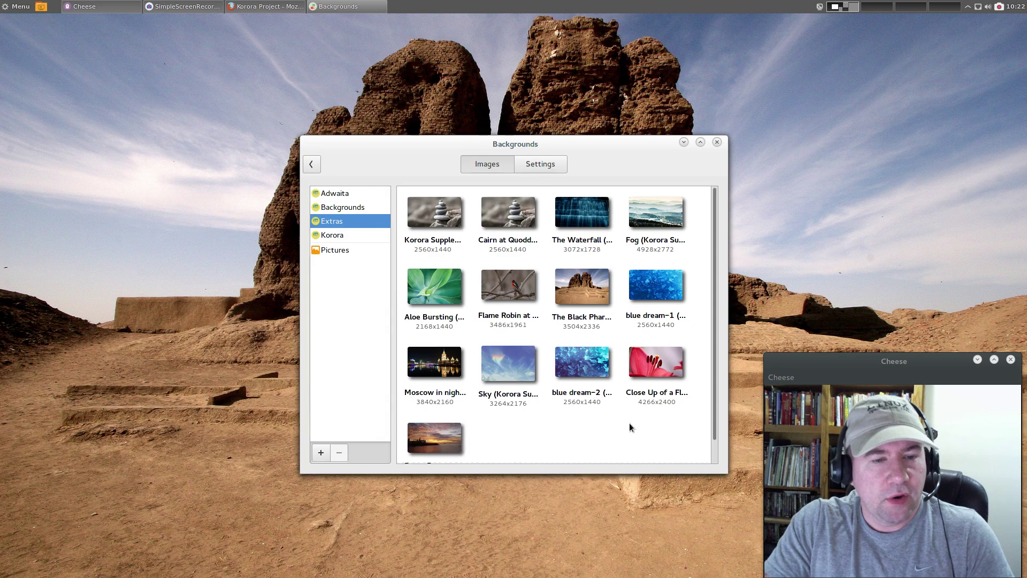
{"action": "scroll", "coordinate": [557, 409], "scroll_direction": "down", "scroll_amount": 1}
{"action": "scroll", "coordinate": [557, 408], "scroll_direction": "up", "scroll_amount": 1}
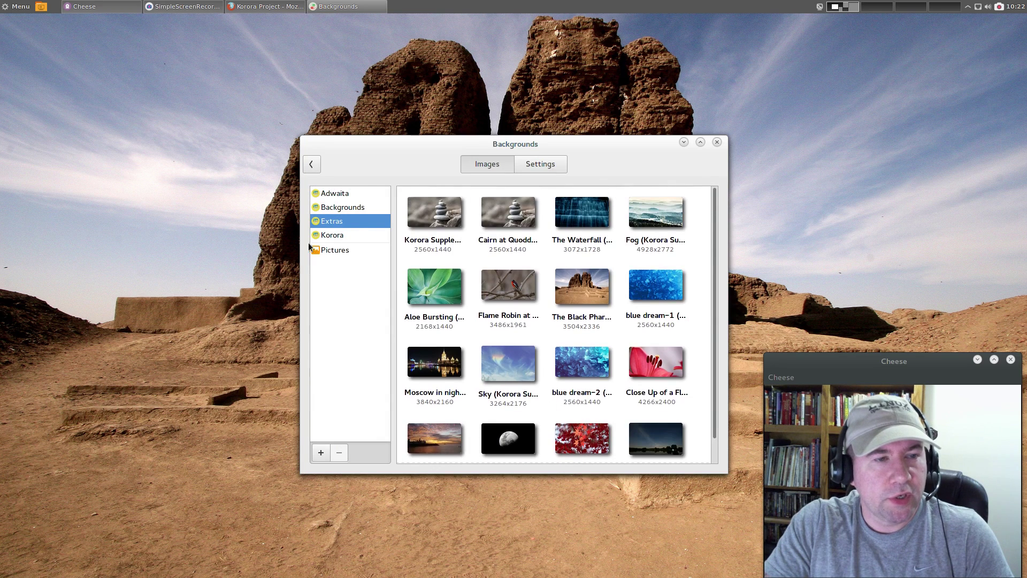
{"action": "left_click", "coordinate": [356, 210]}
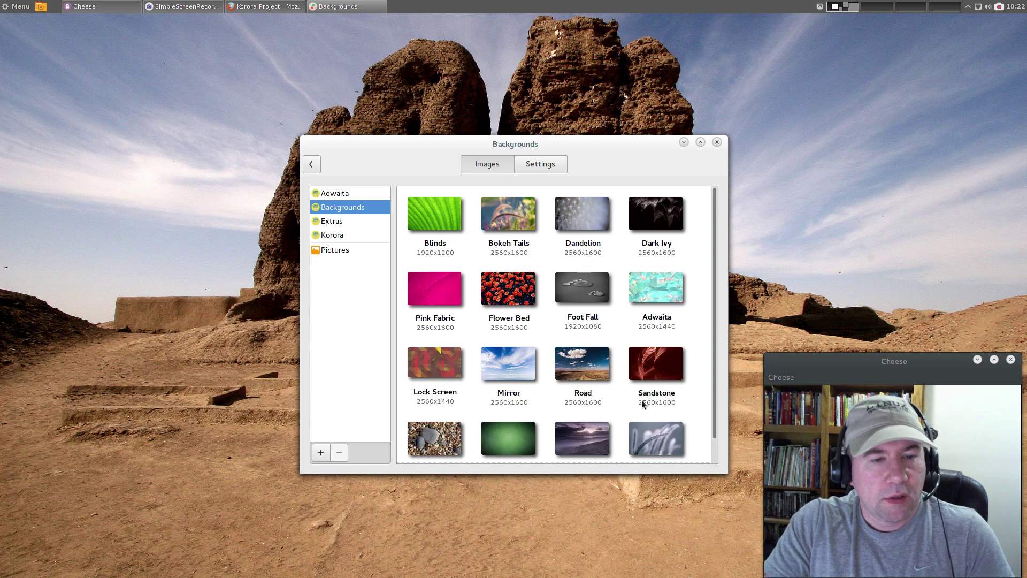
{"action": "scroll", "coordinate": [552, 366], "scroll_direction": "down", "scroll_amount": 1}
{"action": "scroll", "coordinate": [535, 337], "scroll_direction": "up", "scroll_amount": 1}
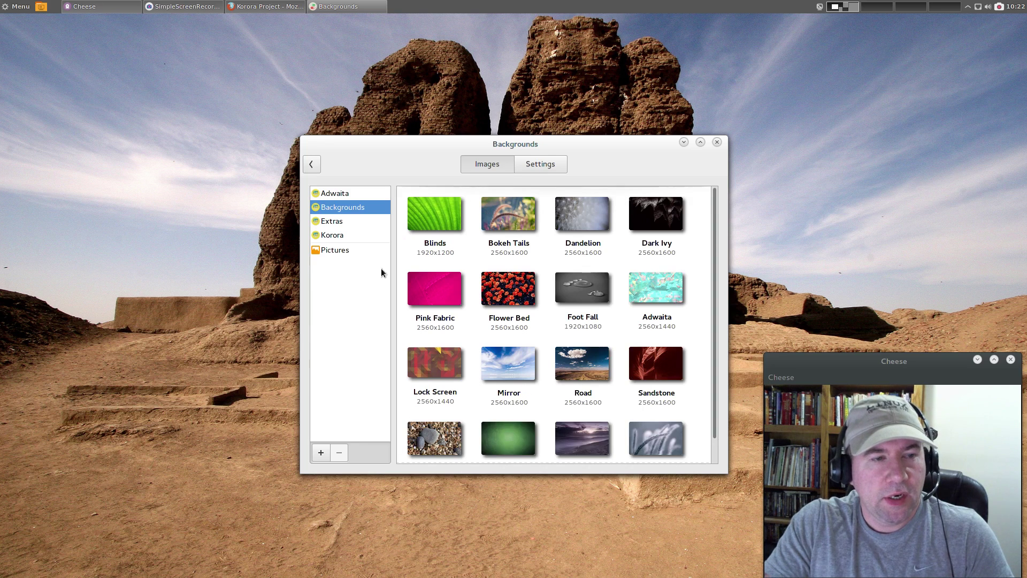
{"action": "left_click", "coordinate": [339, 222]}
Try the bird and waterfall images, settle on the Dawn Panama sunset skyline, then close Backgrounds.
{"action": "left_click", "coordinate": [536, 297]}
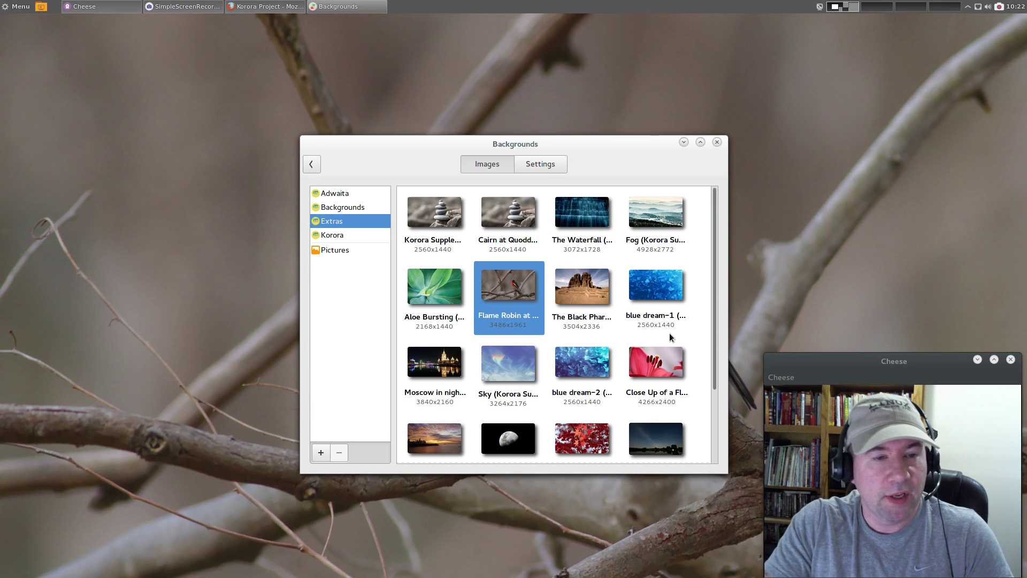
{"action": "left_click", "coordinate": [581, 220]}
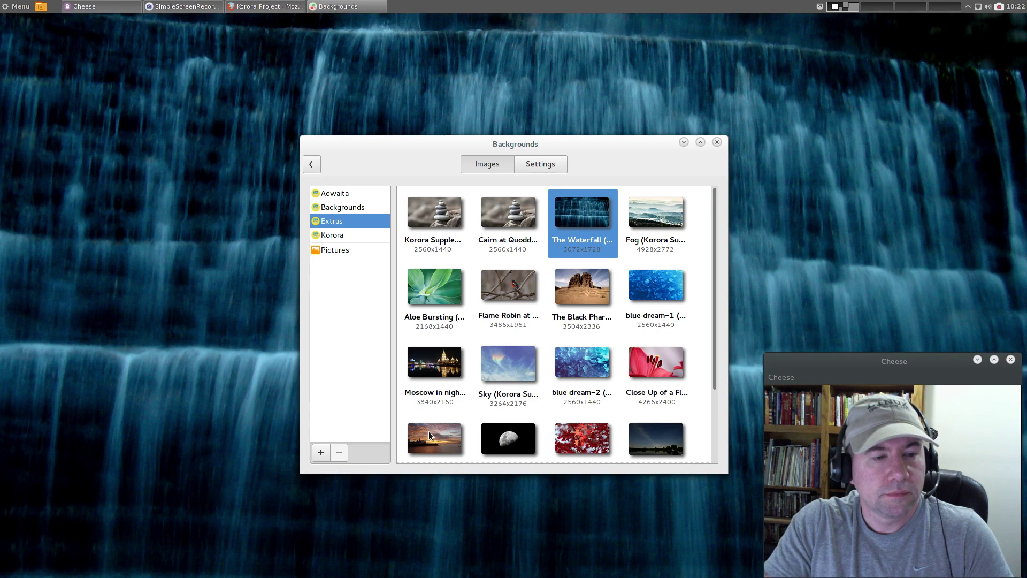
{"action": "left_click", "coordinate": [428, 431]}
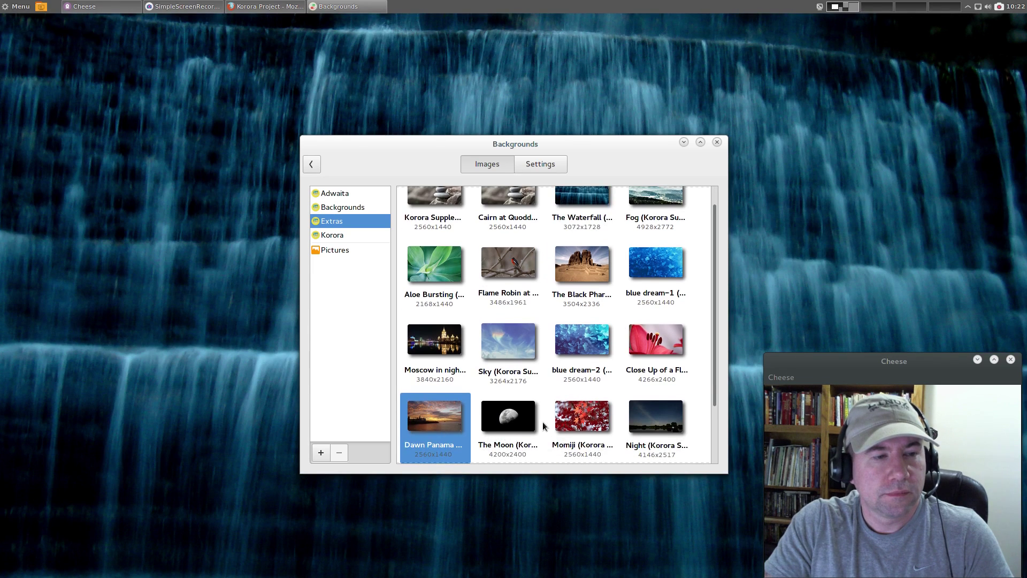
{"action": "scroll", "coordinate": [531, 278], "scroll_direction": "down", "scroll_amount": 3}
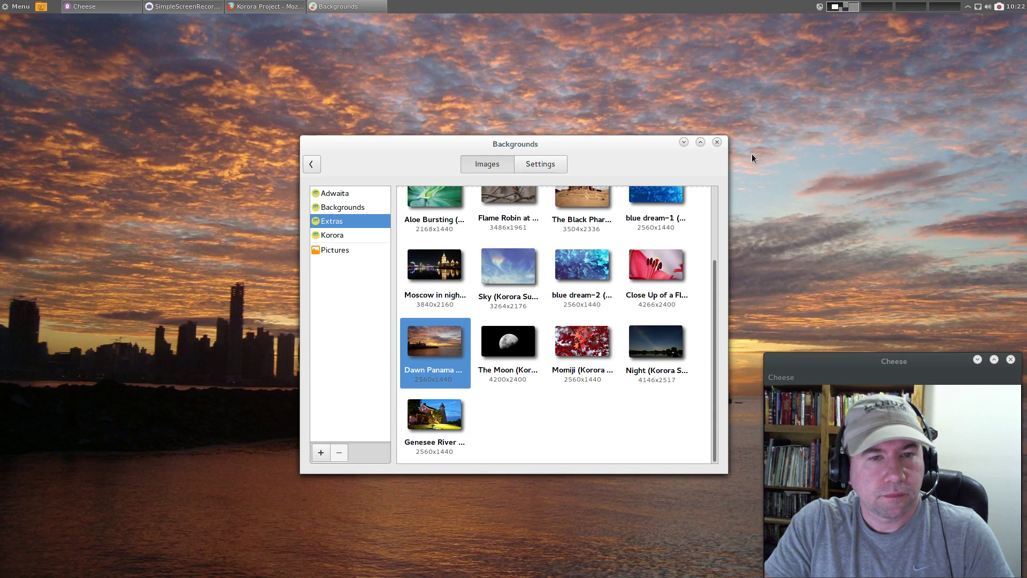
{"action": "left_click", "coordinate": [717, 142]}
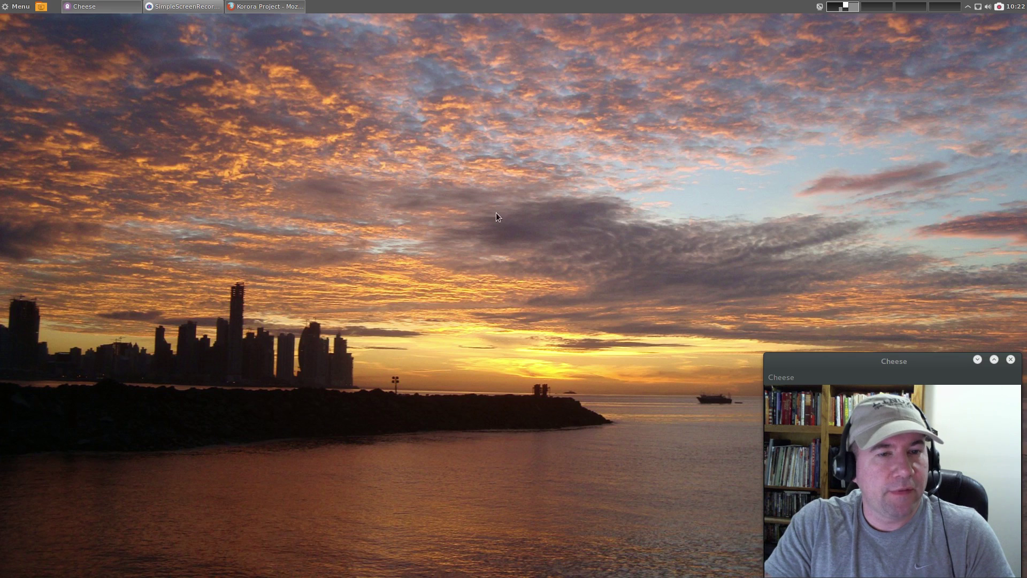
{"action": "mouse_move", "coordinate": [2, 297]}
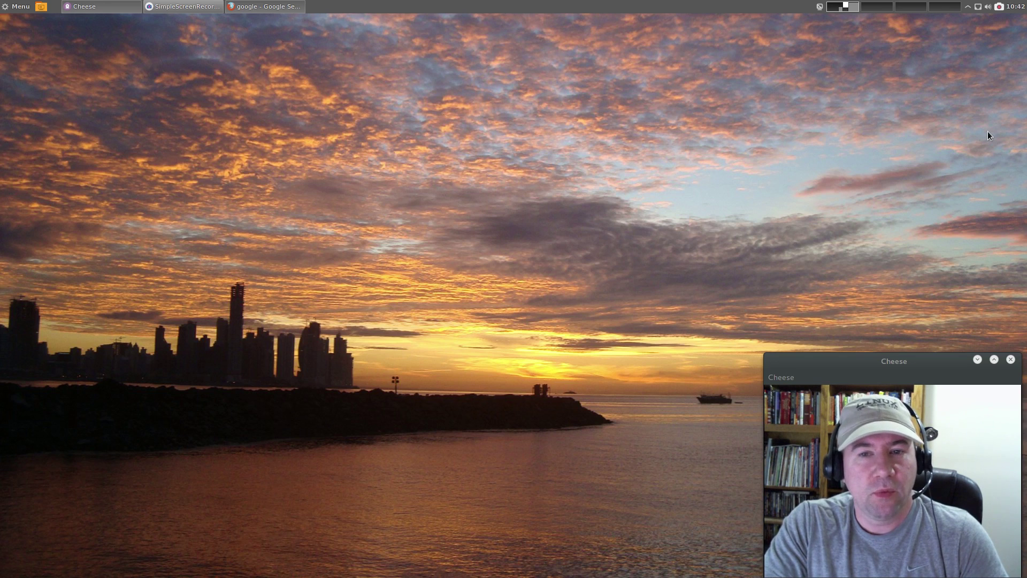
Launch Eekboard from Accessories, move it to the centre, close it, and reopen the menu.
{"action": "left_click", "coordinate": [16, 8]}
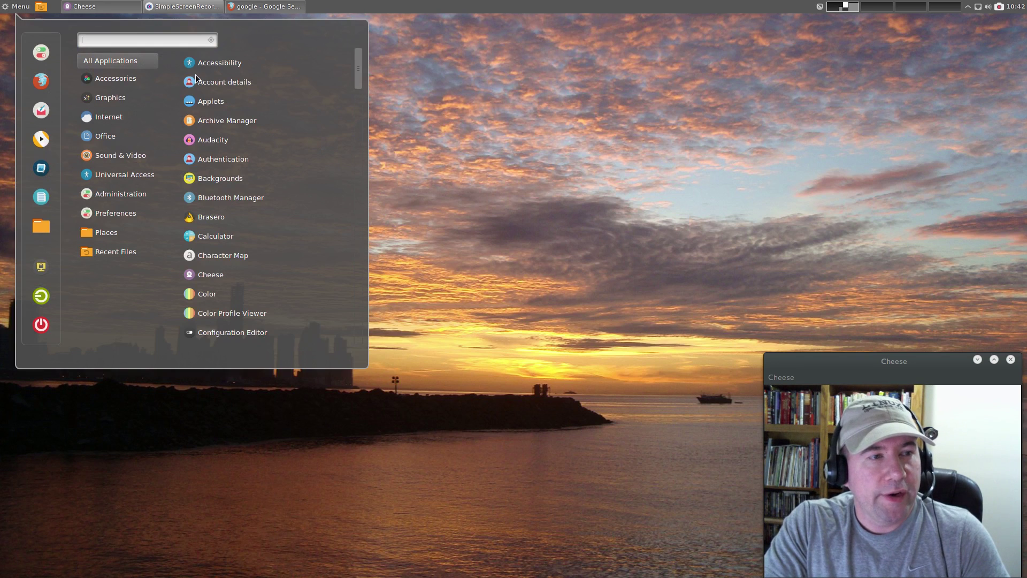
{"action": "mouse_move", "coordinate": [119, 78]}
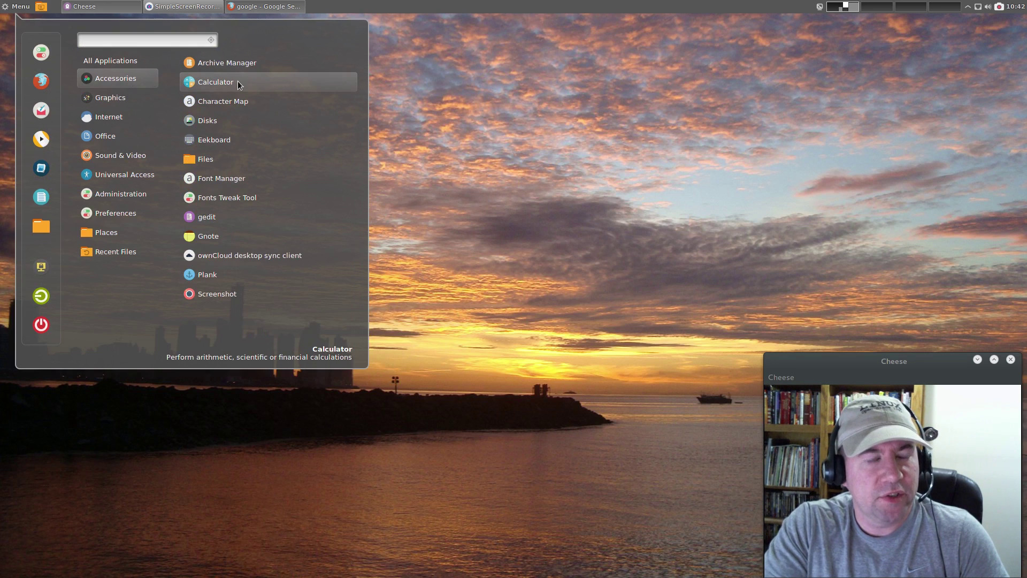
{"action": "left_click", "coordinate": [236, 138]}
{"action": "left_click_drag", "start_coordinate": [759, 411], "coordinate": [437, 160]}
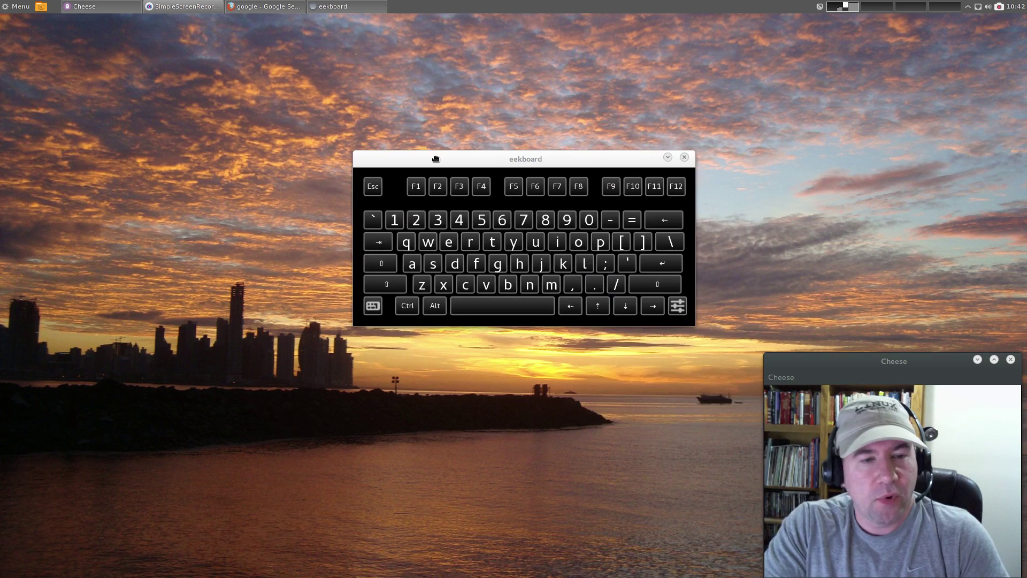
{"action": "left_click", "coordinate": [683, 158]}
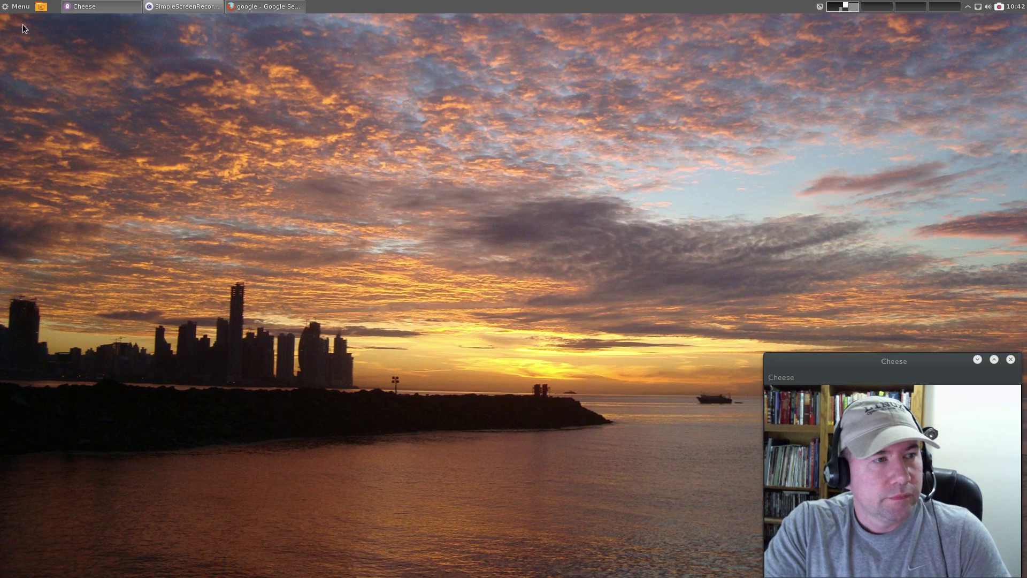
{"action": "left_click", "coordinate": [23, 9]}
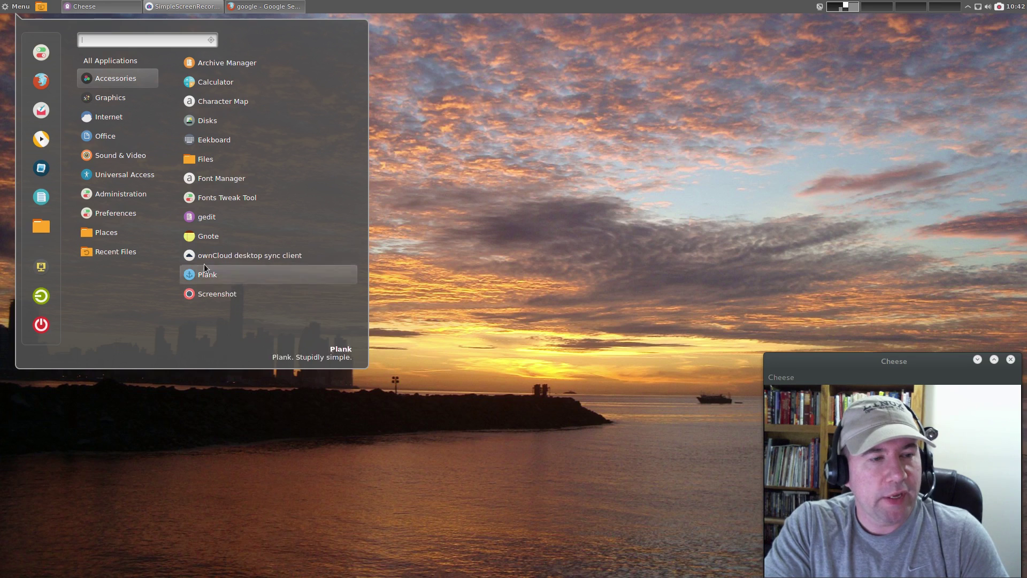
Browse the Office, Sound & Video and Administration category app lists in the menu.
{"action": "mouse_move", "coordinate": [94, 99]}
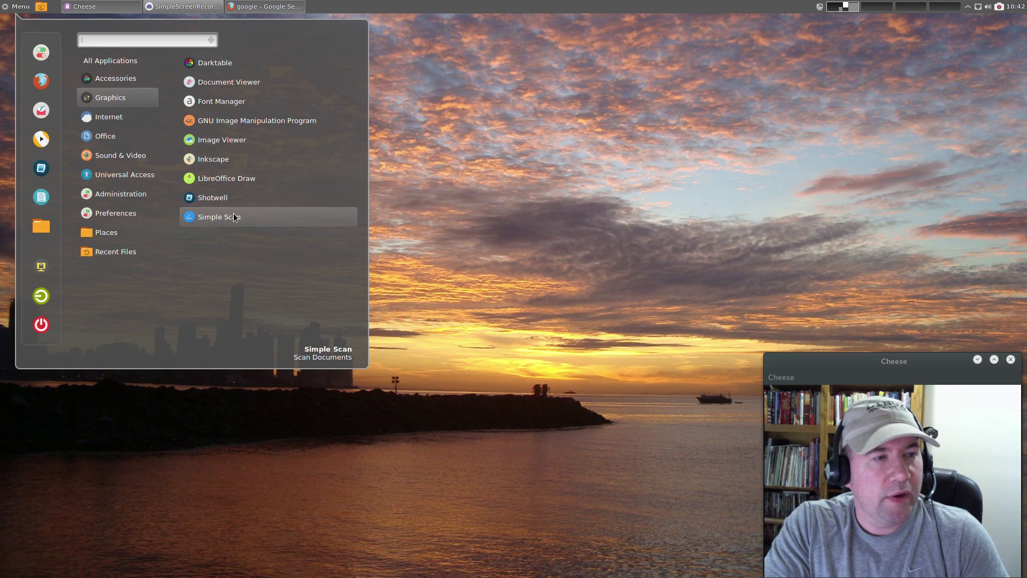
{"action": "mouse_move", "coordinate": [140, 121]}
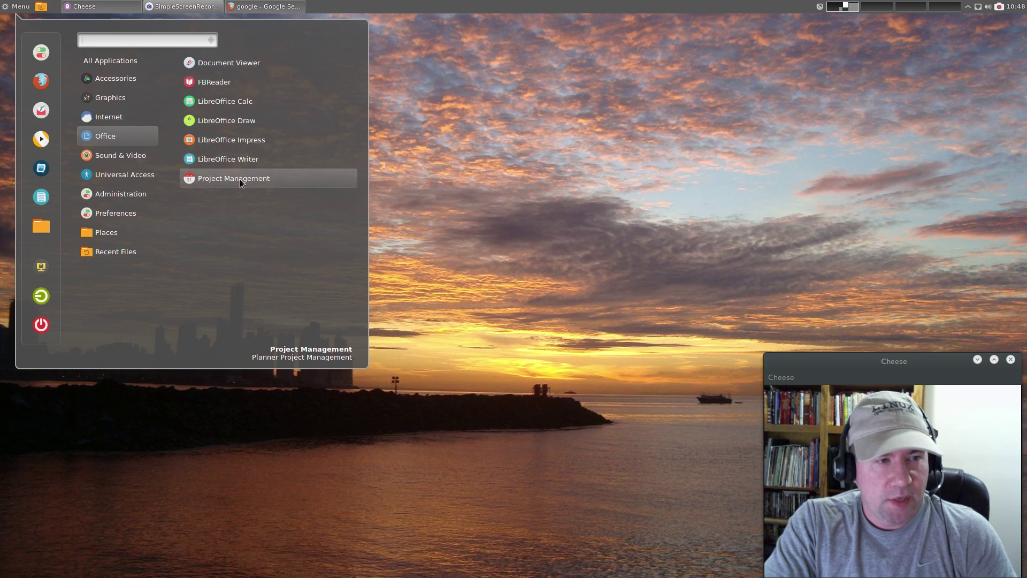
{"action": "mouse_move", "coordinate": [146, 163]}
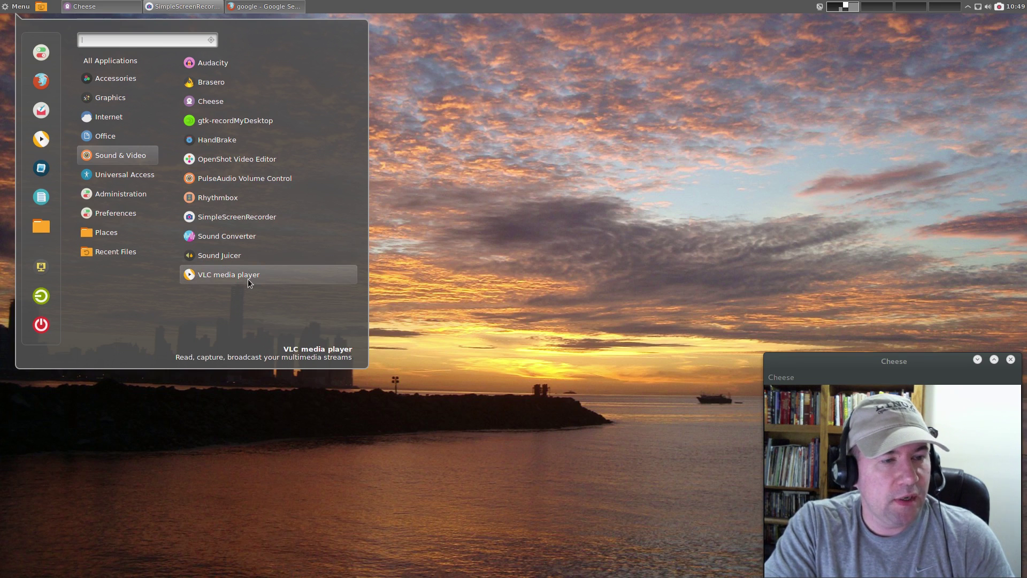
Scroll the Administration list down to System Monitor and Yum Extender, then show Preferences.
{"action": "left_click", "coordinate": [103, 197]}
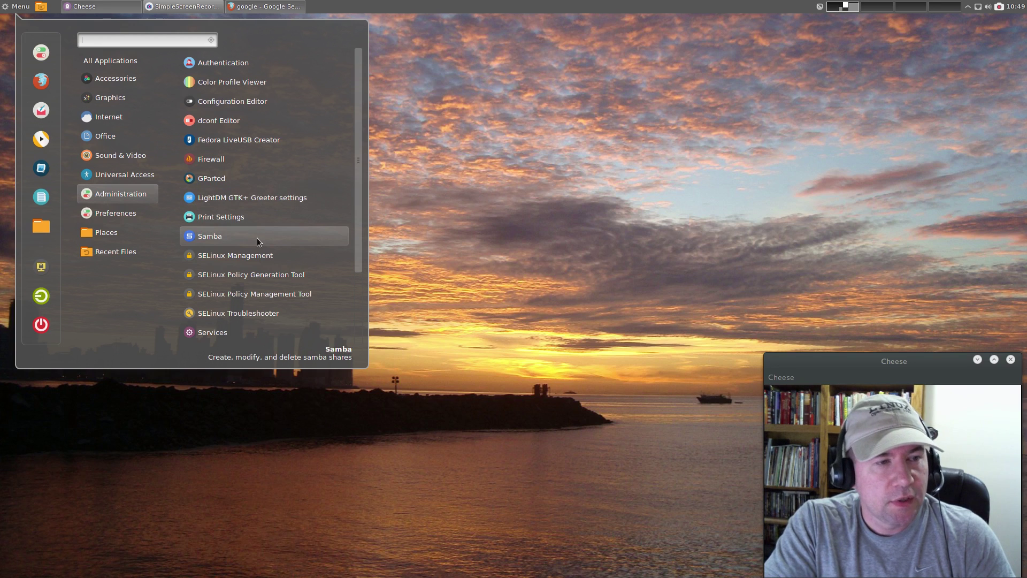
{"action": "scroll", "coordinate": [299, 238], "scroll_direction": "down", "scroll_amount": 3}
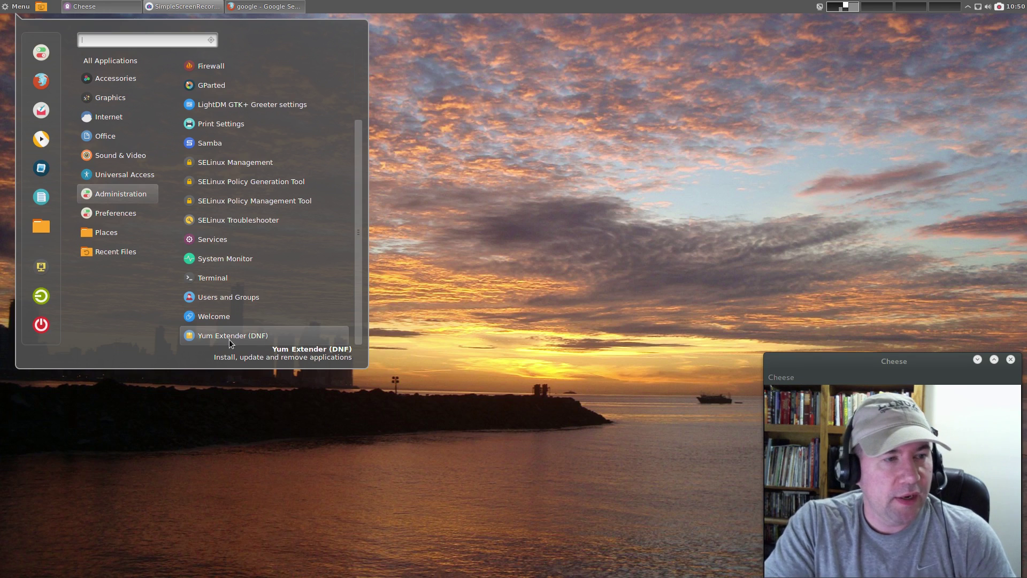
{"action": "mouse_move", "coordinate": [107, 214]}
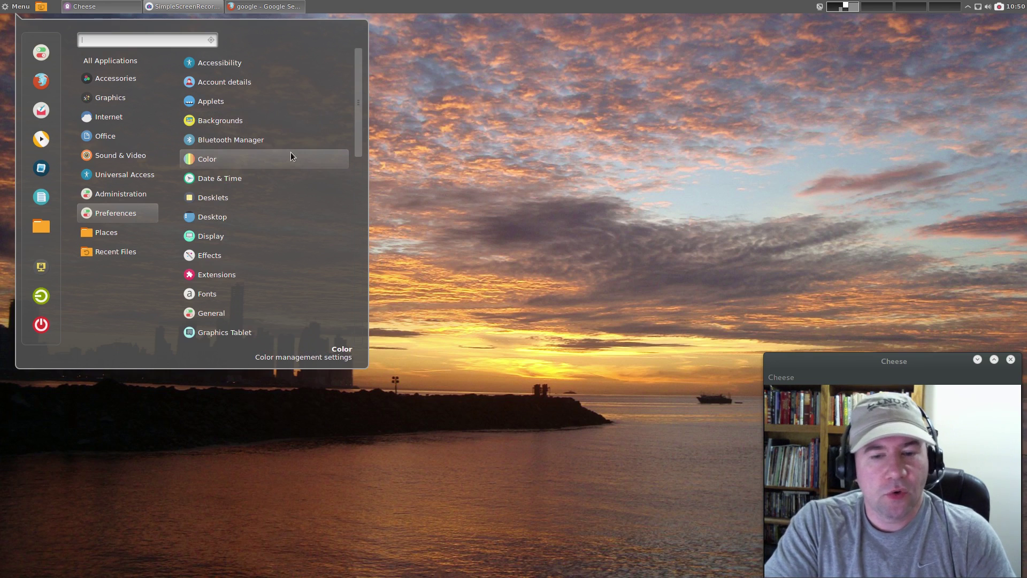
Search the menu for 'syste', launch System Settings, and scroll through its Preferences modules.
{"action": "mouse_move", "coordinate": [149, 101]}
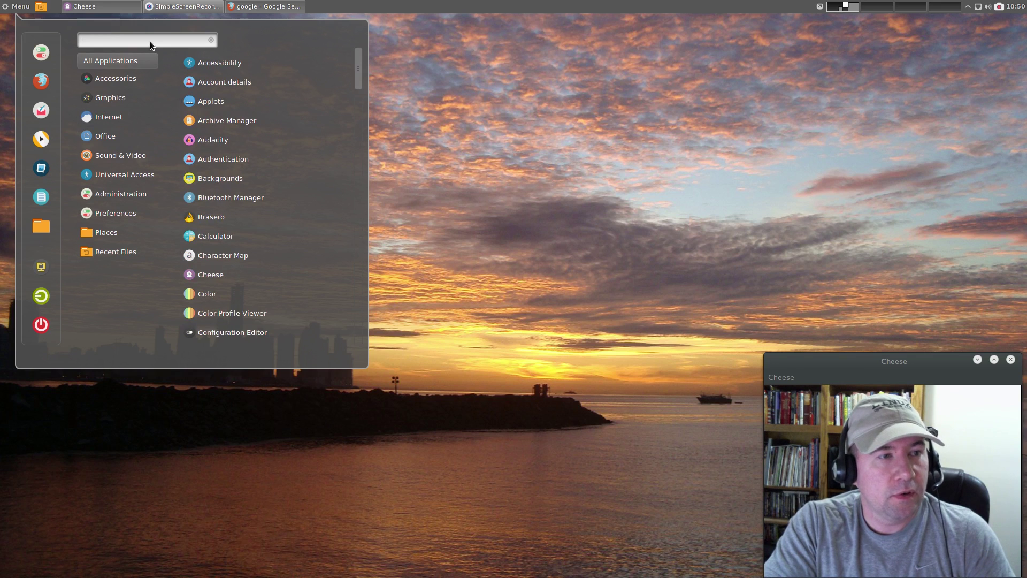
{"action": "type", "text": "sy"}
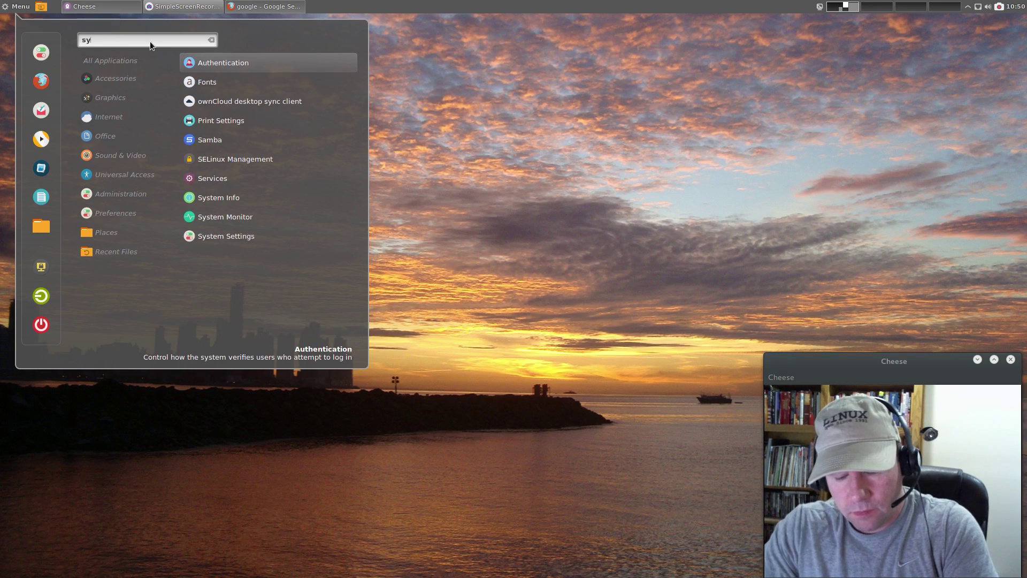
{"action": "type", "text": "ste"}
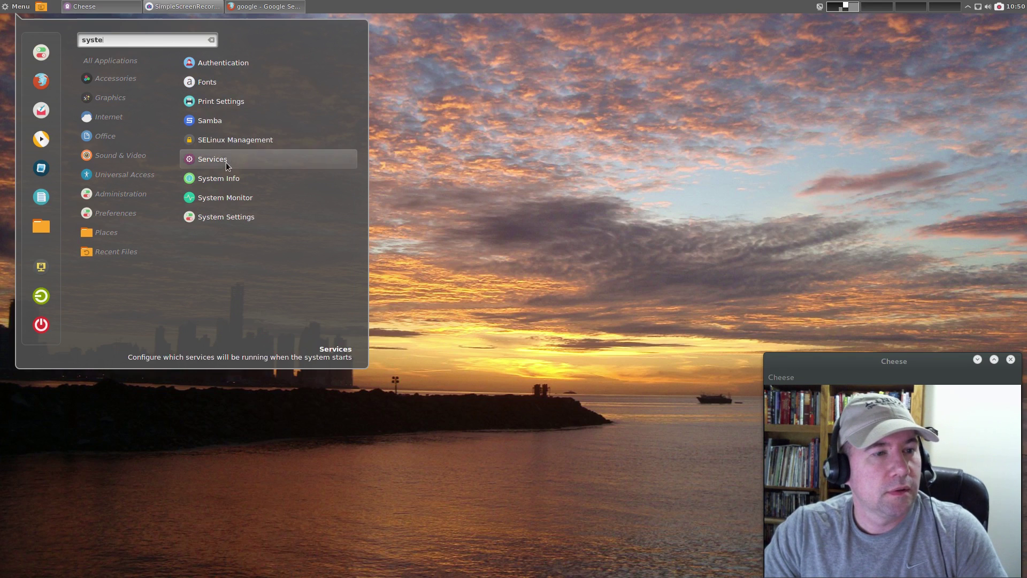
{"action": "left_click", "coordinate": [220, 214]}
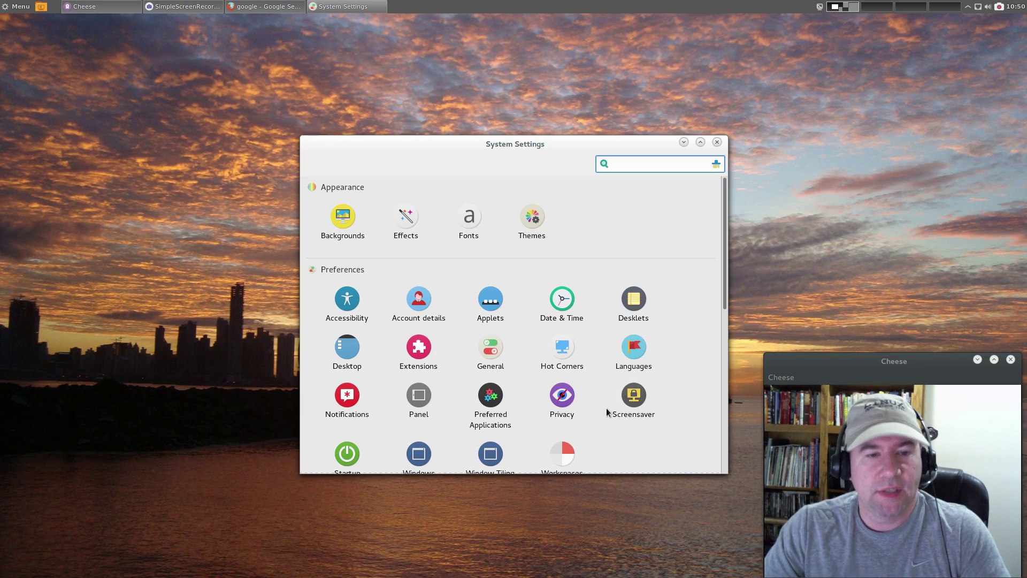
{"action": "scroll", "coordinate": [608, 394], "scroll_direction": "down", "scroll_amount": 2}
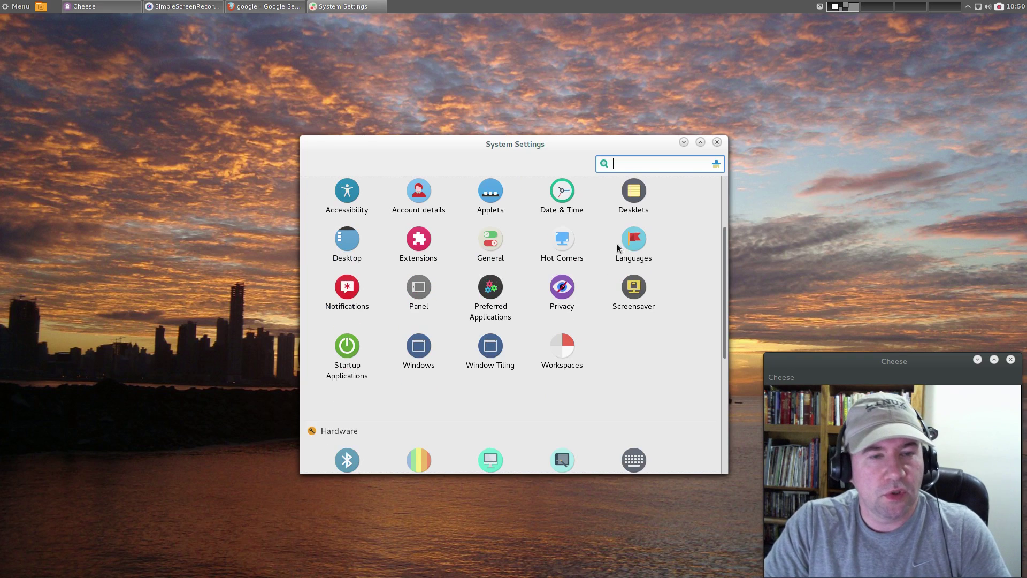
Close System Settings, launch Yum Extender via a 'yum' menu search, and move it top-left.
{"action": "left_click", "coordinate": [718, 142]}
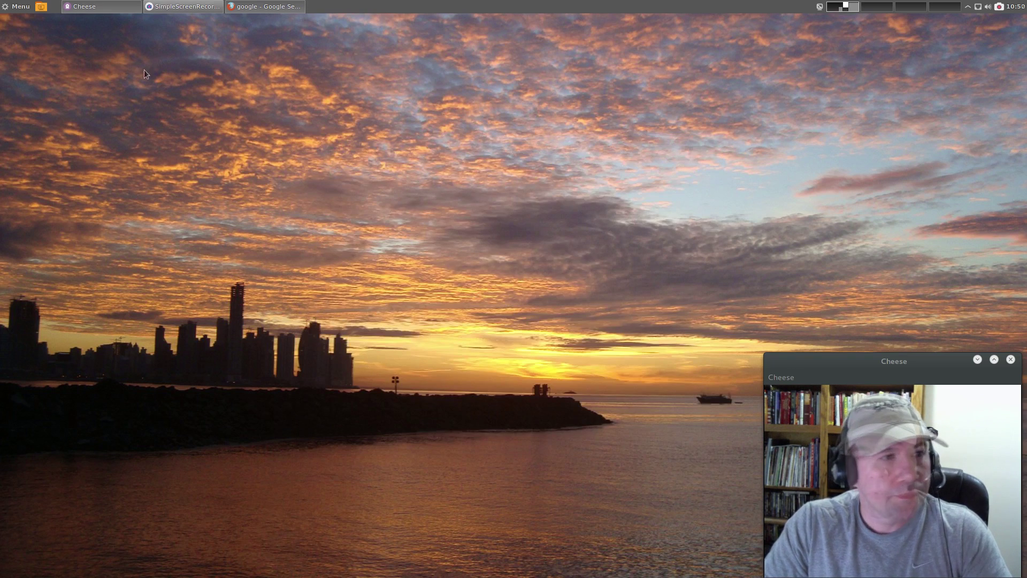
{"action": "key", "text": "super"}
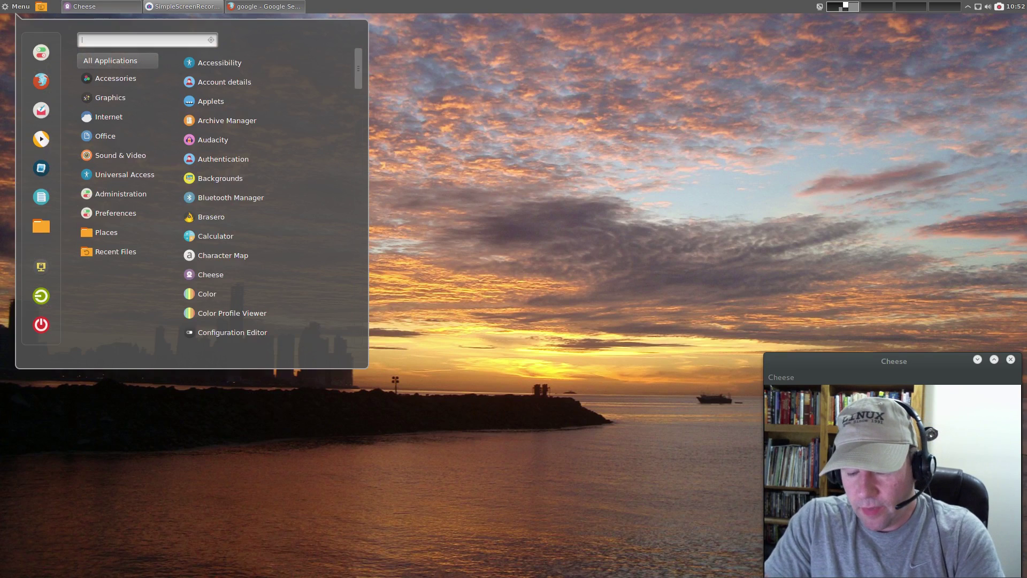
{"action": "type", "text": "yum"}
{"action": "key", "text": "Return"}
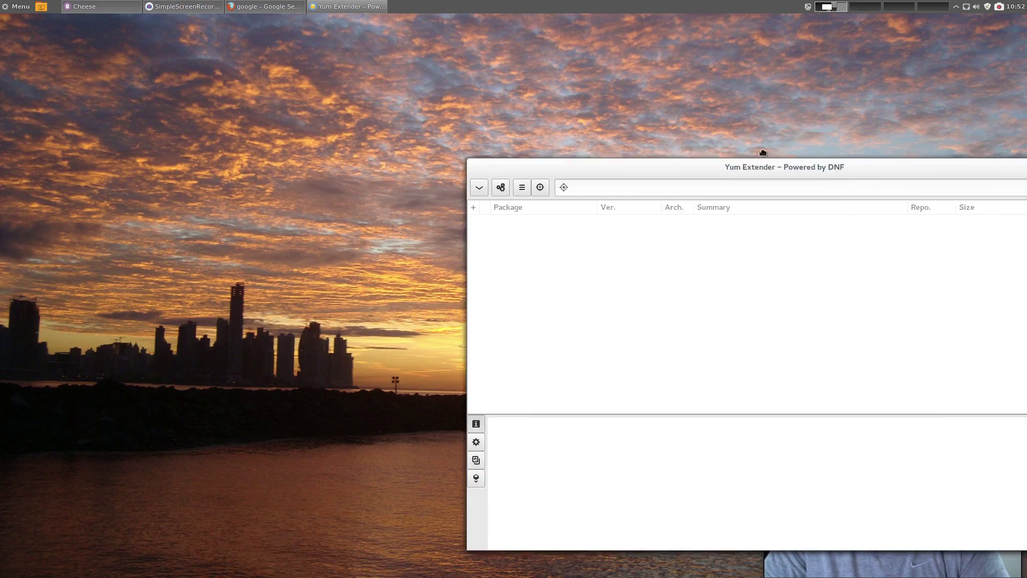
{"action": "left_click_drag", "start_coordinate": [875, 166], "coordinate": [416, 35]}
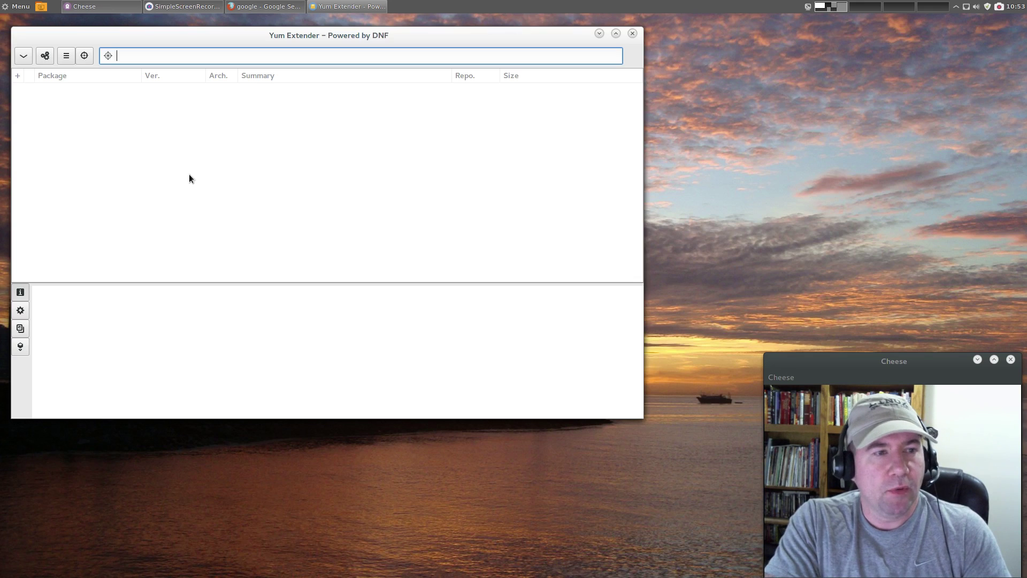
List the Available packages starting with 0ad, scroll them, and glance at the main menu.
{"action": "left_click", "coordinate": [66, 58]}
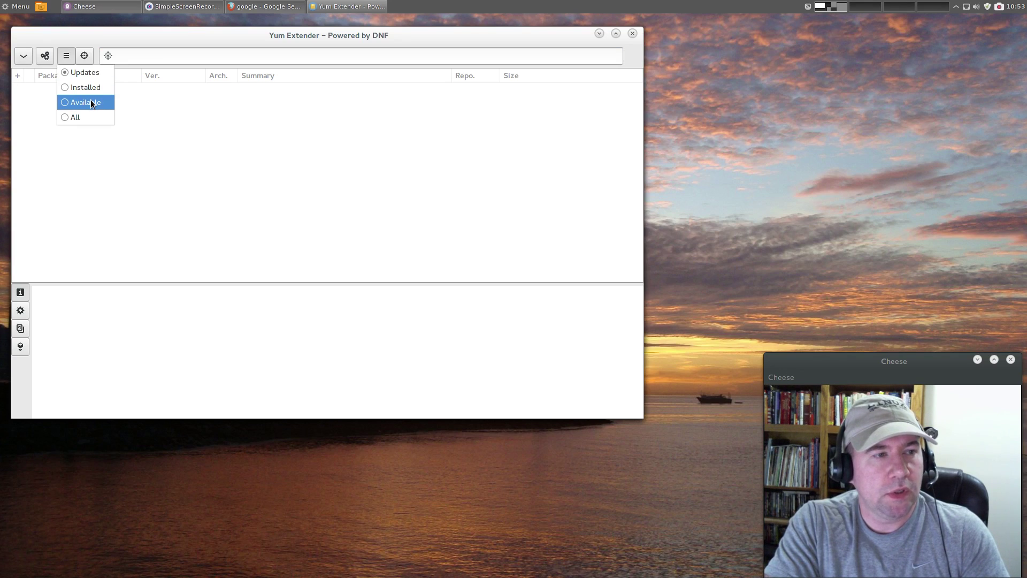
{"action": "left_click", "coordinate": [91, 102]}
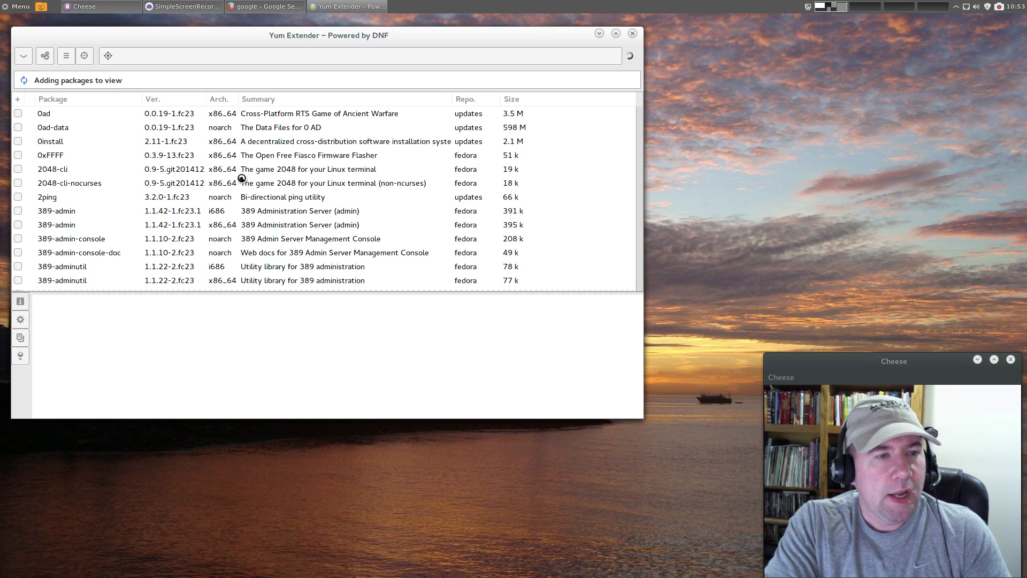
{"action": "scroll", "coordinate": [368, 139], "scroll_direction": "down", "scroll_amount": 10}
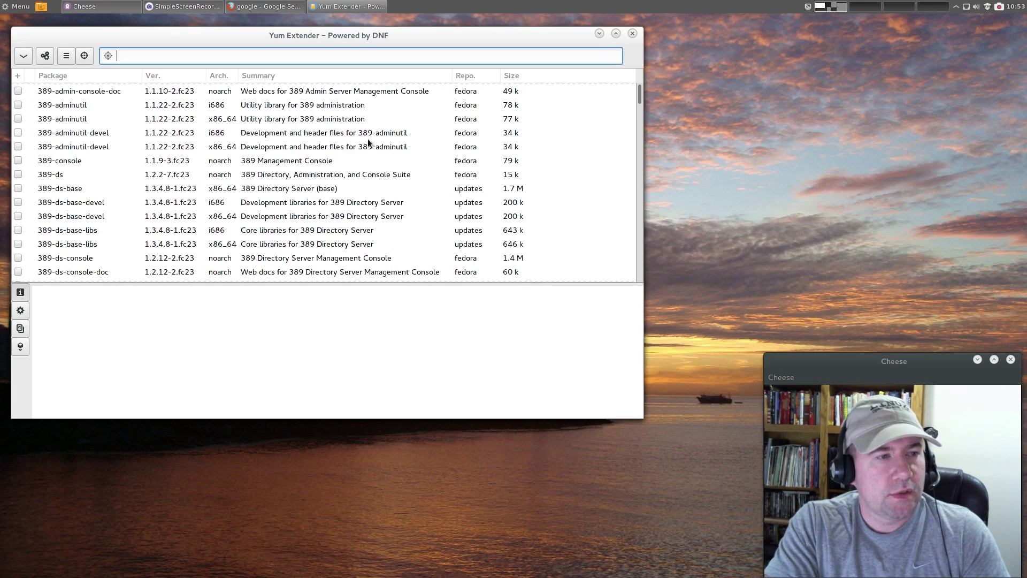
{"action": "scroll", "coordinate": [367, 139], "scroll_direction": "up", "scroll_amount": 10}
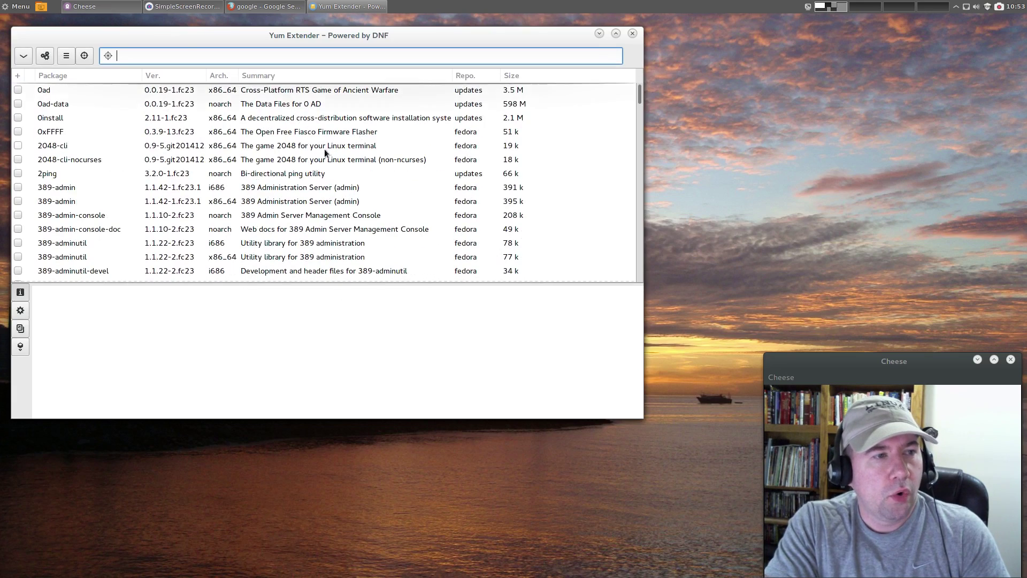
{"action": "left_click", "coordinate": [27, 58]}
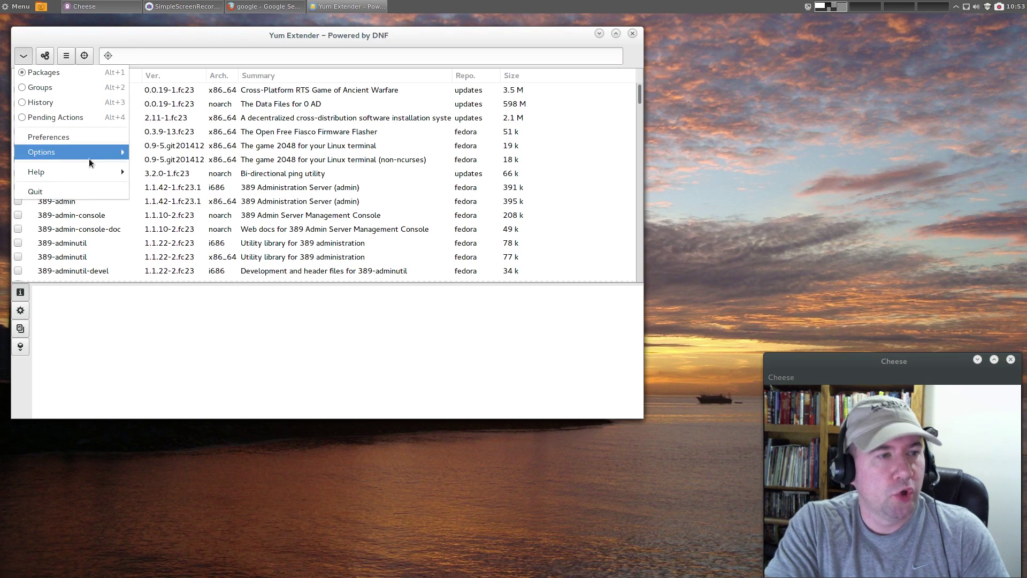
{"action": "mouse_move", "coordinate": [77, 151]}
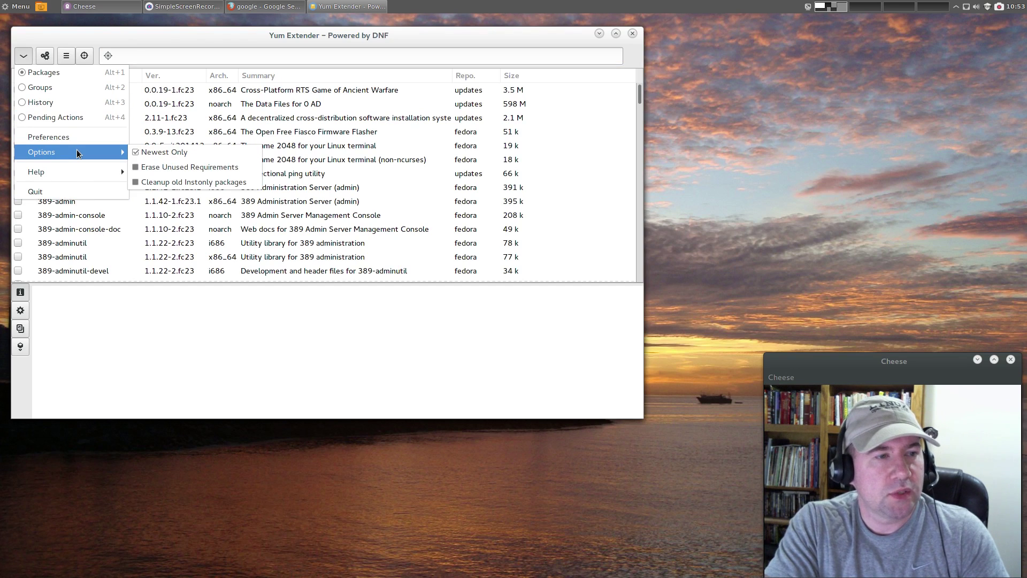
{"action": "left_click", "coordinate": [183, 35]}
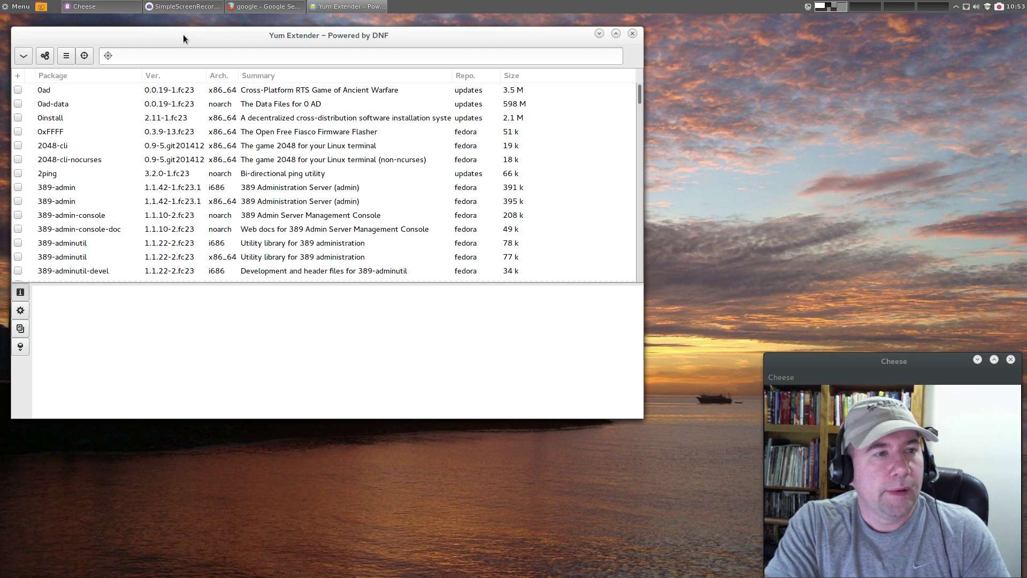
Search packages for 'simplescreen', then clear the search to list everything again.
{"action": "left_click", "coordinate": [148, 55]}
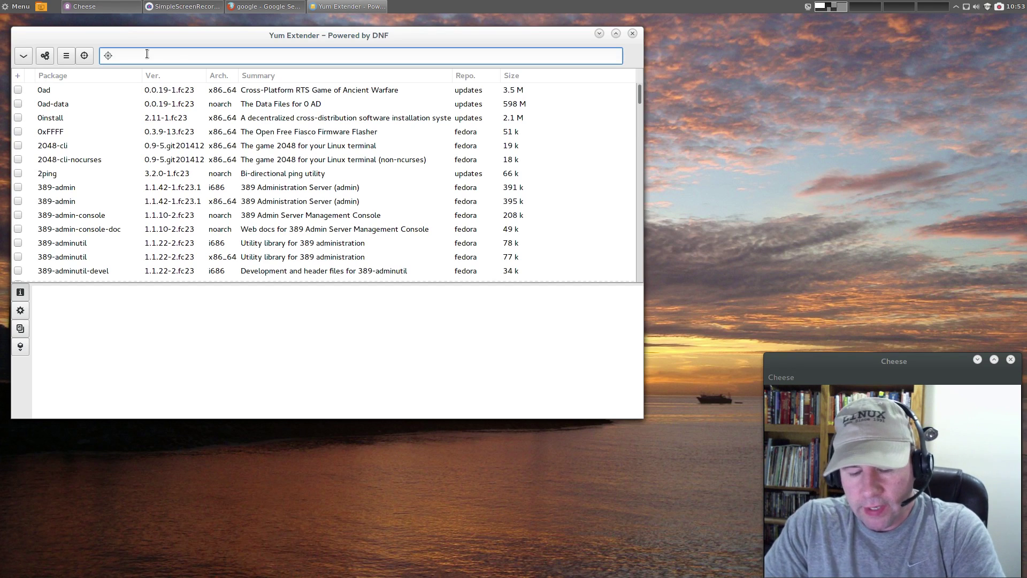
{"action": "type", "text": "simpl"}
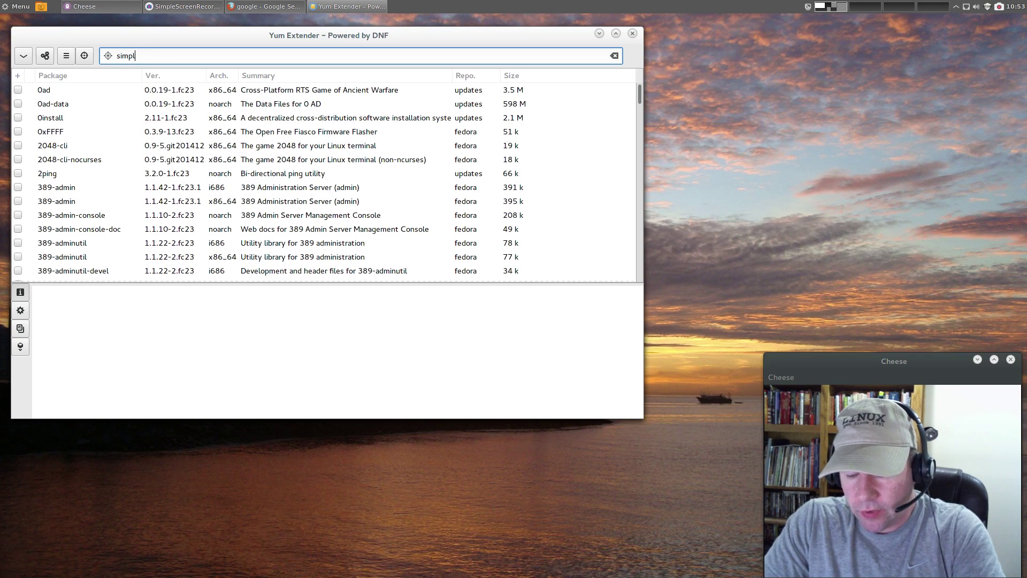
{"action": "type", "text": "escreen"}
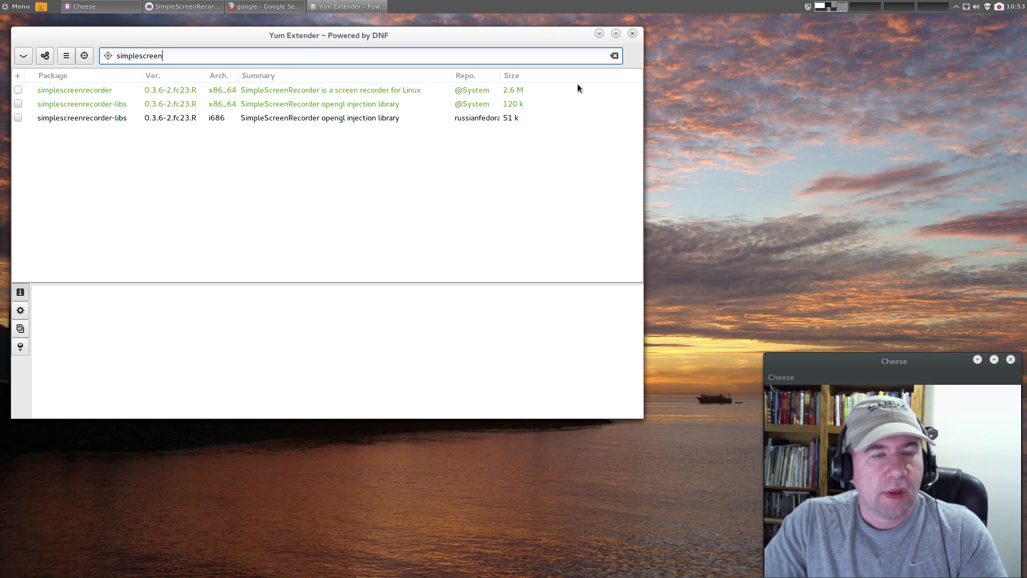
{"action": "left_click", "coordinate": [614, 56]}
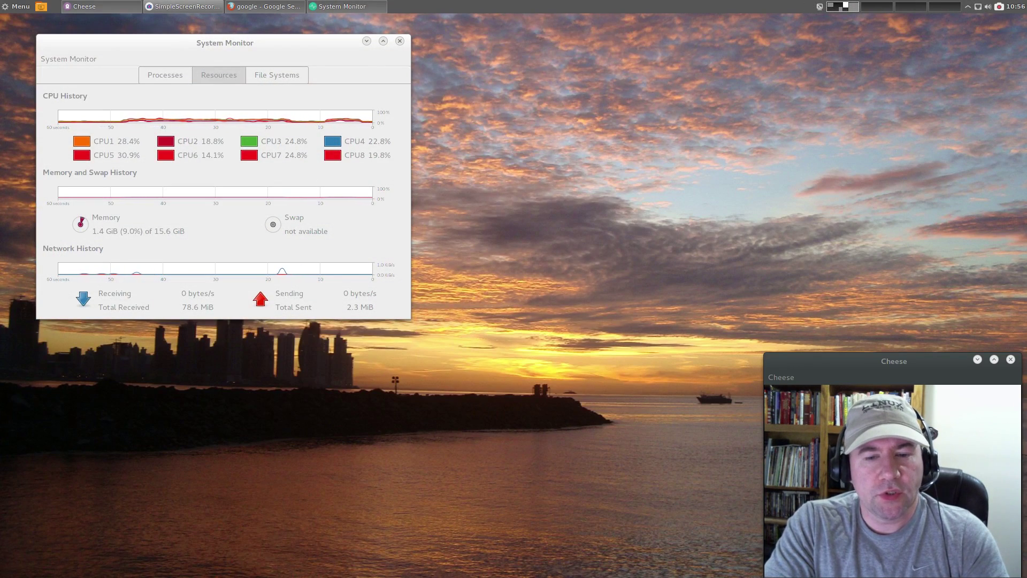
{"action": "left_click", "coordinate": [345, 71]}
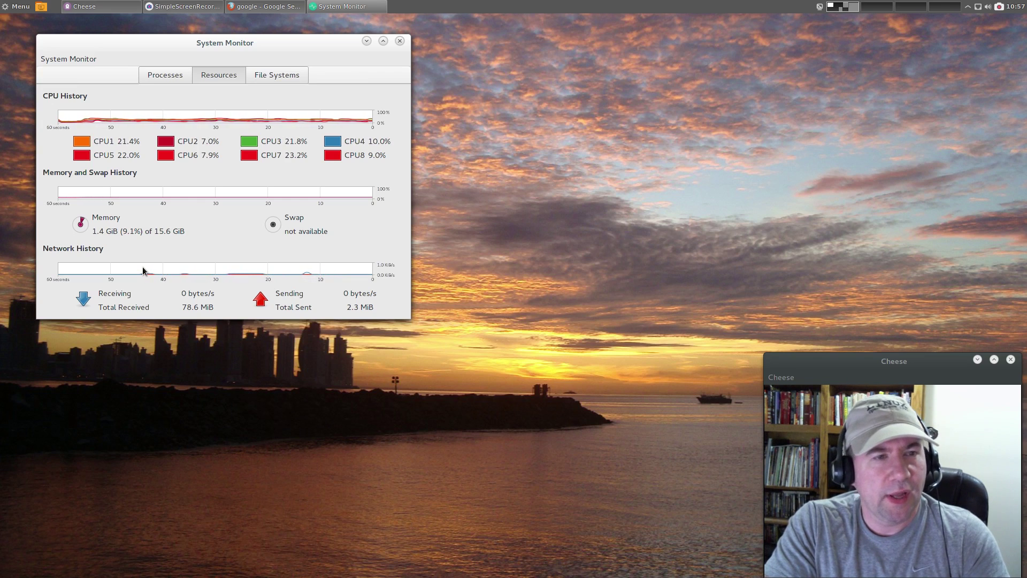
Close System Monitor, leaving the sunset skyline desktop with only Cheese open.
{"action": "left_click", "coordinate": [400, 42]}
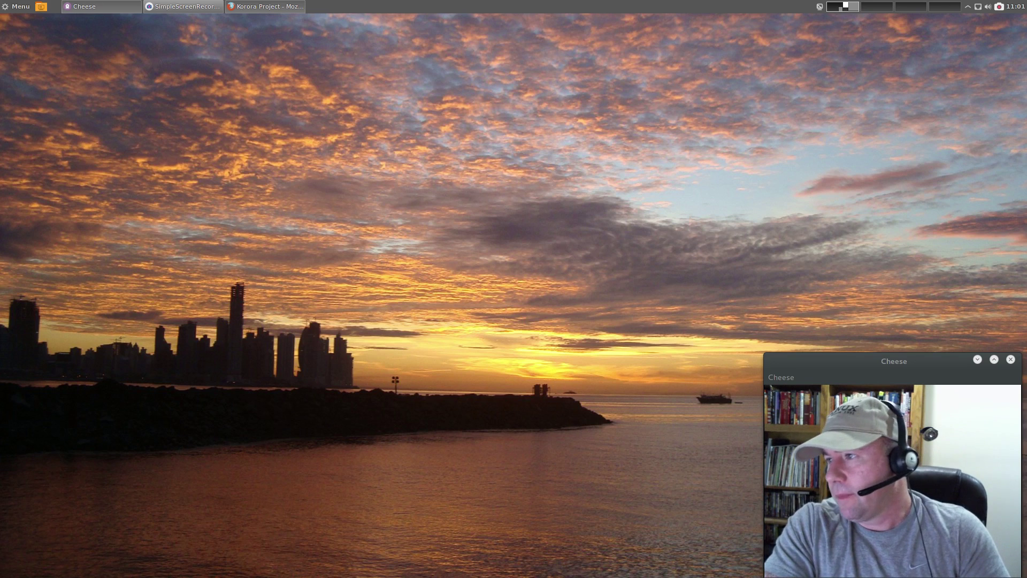
Bring the Korora Project Firefox window into view, keep 64 bit for Step 2, then move it off-screen.
{"action": "left_click", "coordinate": [265, 6]}
{"action": "left_click_drag", "start_coordinate": [460, 37], "coordinate": [414, 37]}
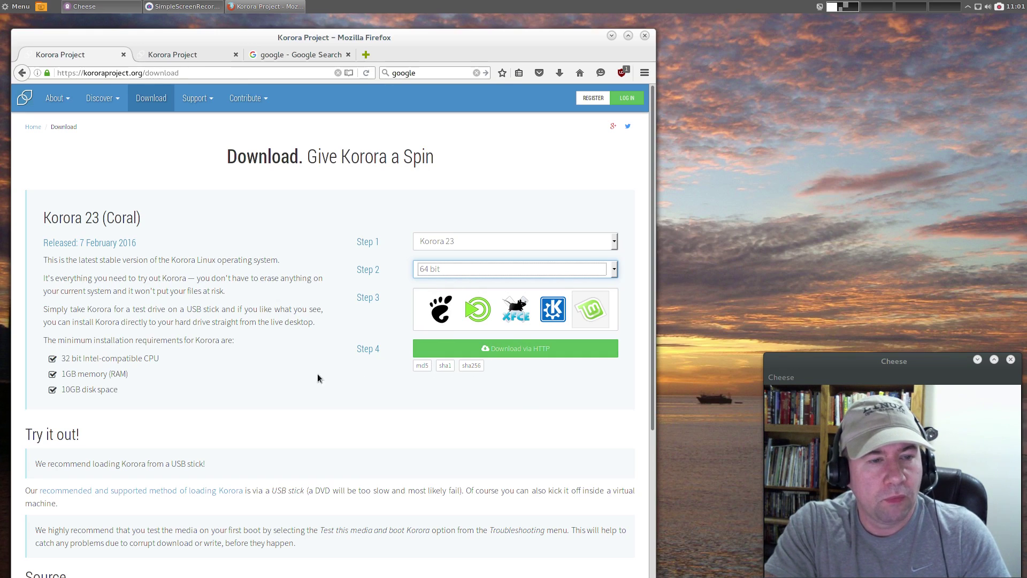
{"action": "left_click", "coordinate": [614, 269]}
{"action": "left_click", "coordinate": [615, 269]}
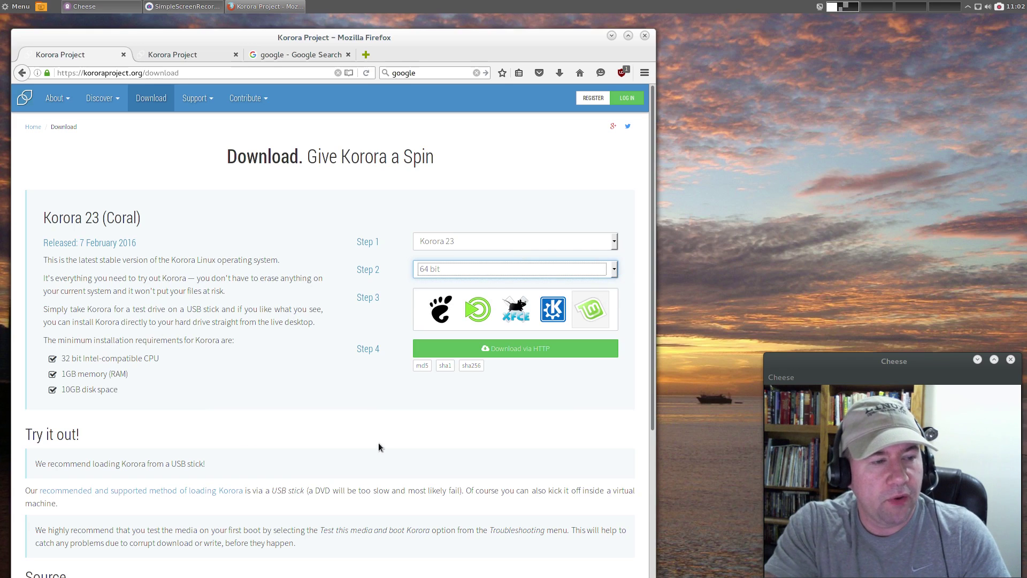
{"action": "left_click_drag", "start_coordinate": [447, 37], "coordinate": [1026, 123]}
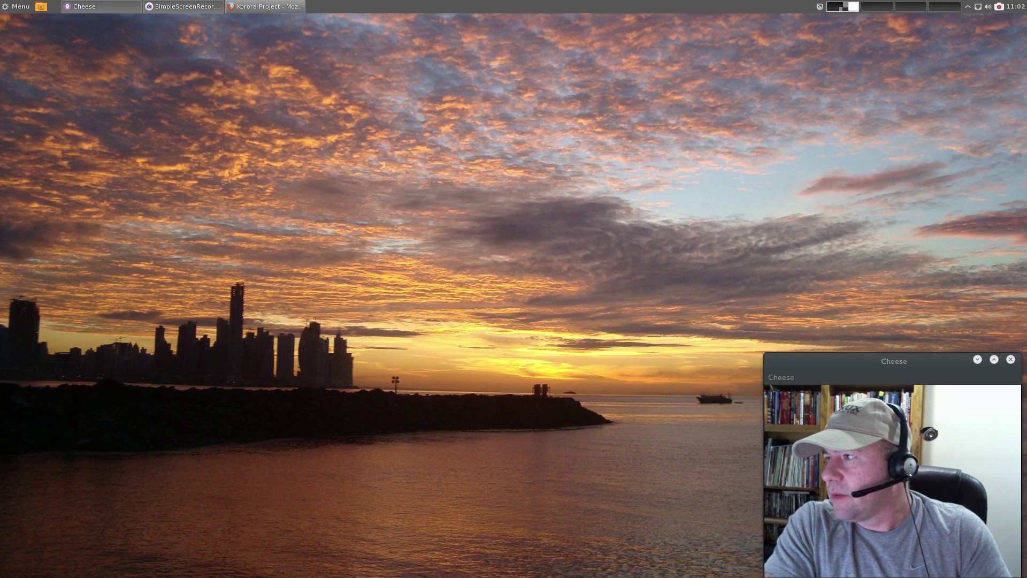